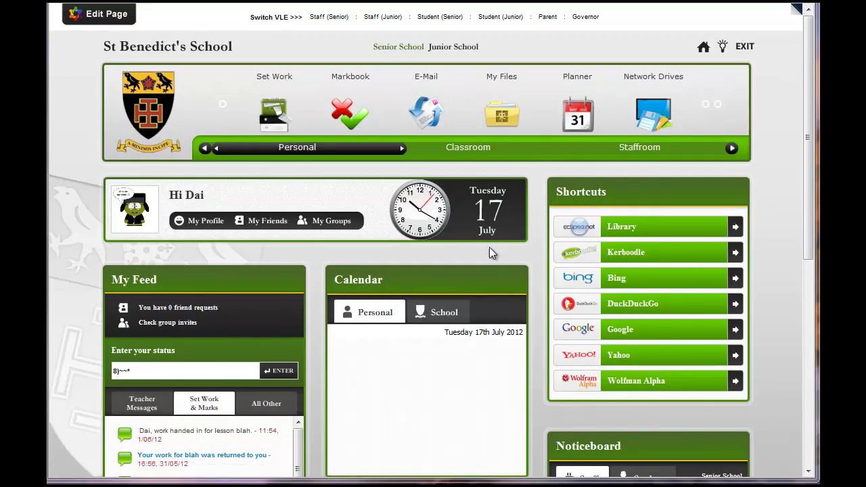
Open the DB folder within ICT Drafts, under Department Draft Files in the classroom Subject Drafts area.
{"action": "left_click", "coordinate": [472, 155]}
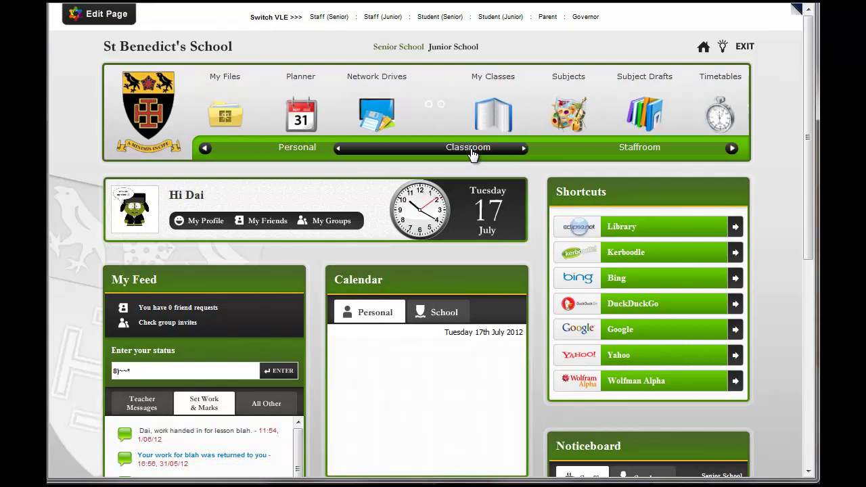
{"action": "left_click", "coordinate": [470, 125]}
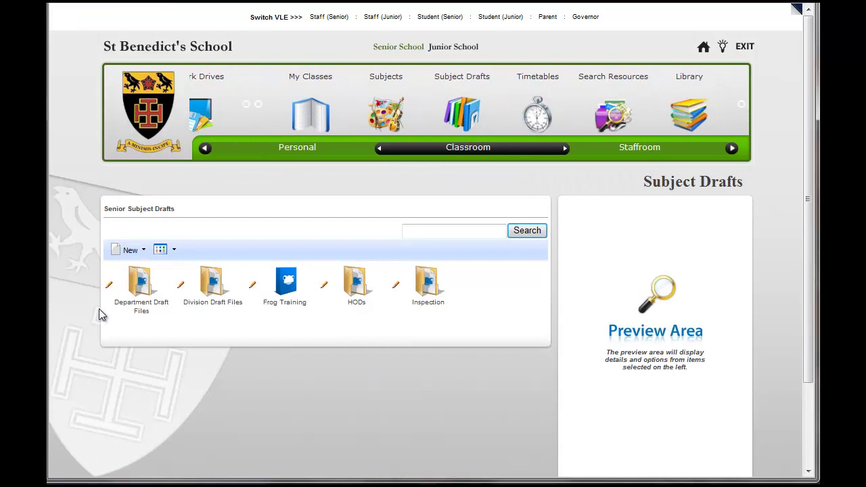
{"action": "double_click", "coordinate": [142, 282]}
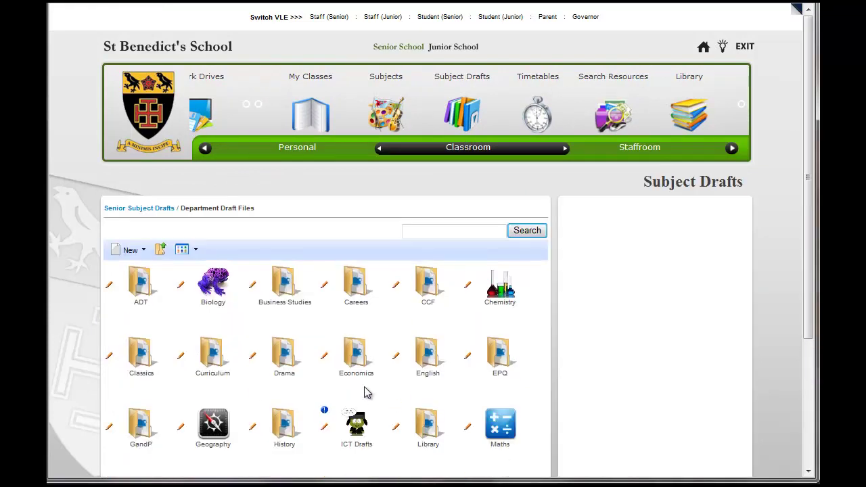
{"action": "scroll", "coordinate": [378, 385], "scroll_direction": "down", "scroll_amount": 2}
{"action": "double_click", "coordinate": [356, 355]}
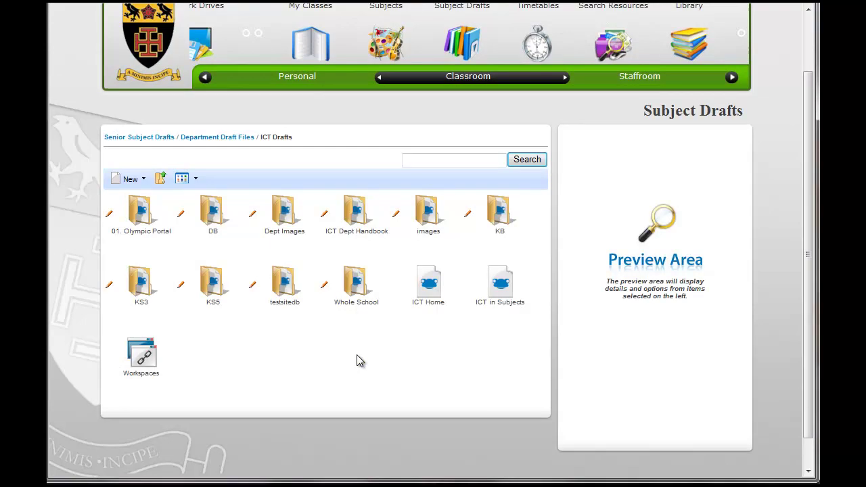
{"action": "left_click", "coordinate": [208, 212]}
{"action": "double_click", "coordinate": [209, 214]}
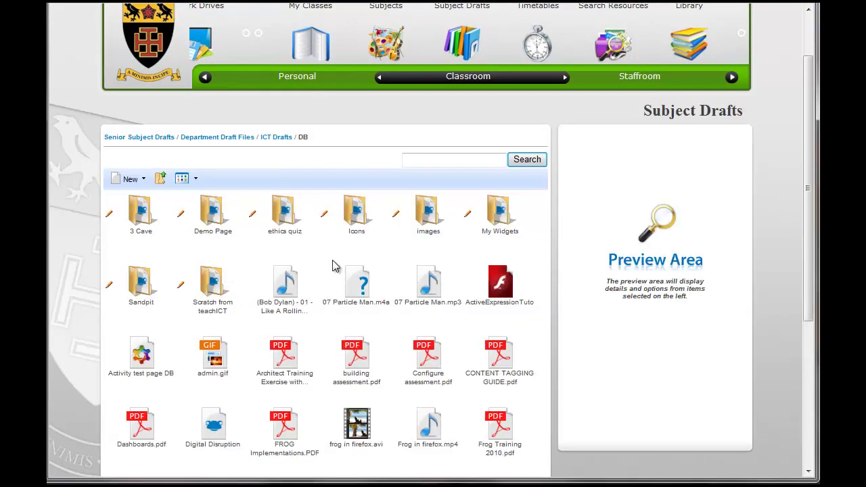
Create a new folder named Demo Form/Quiz inside the DB folder.
{"action": "left_click", "coordinate": [130, 179]}
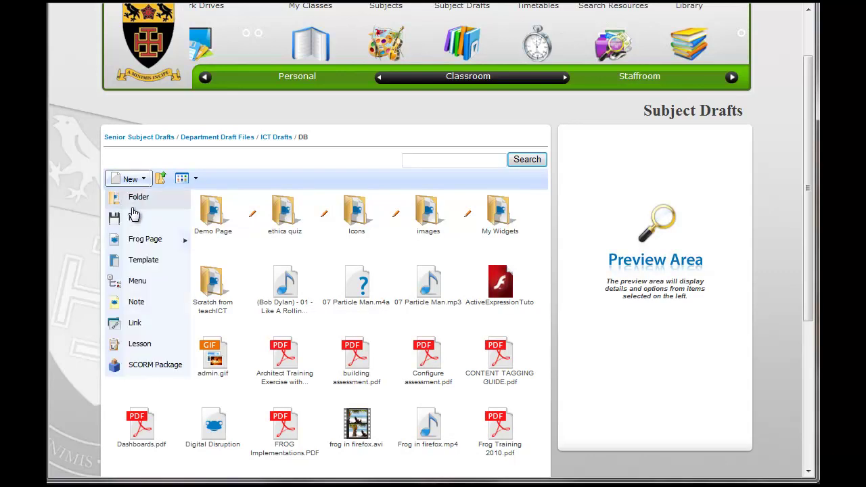
{"action": "left_click", "coordinate": [123, 197]}
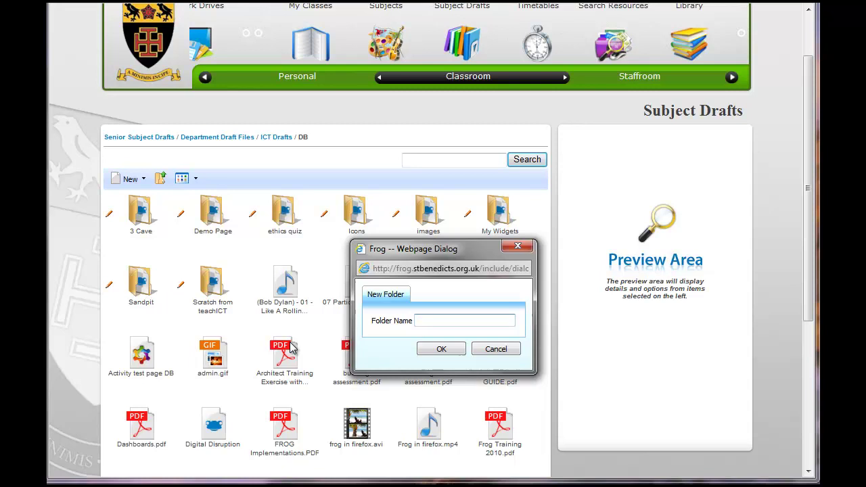
{"action": "type", "text": "Demo Form"}
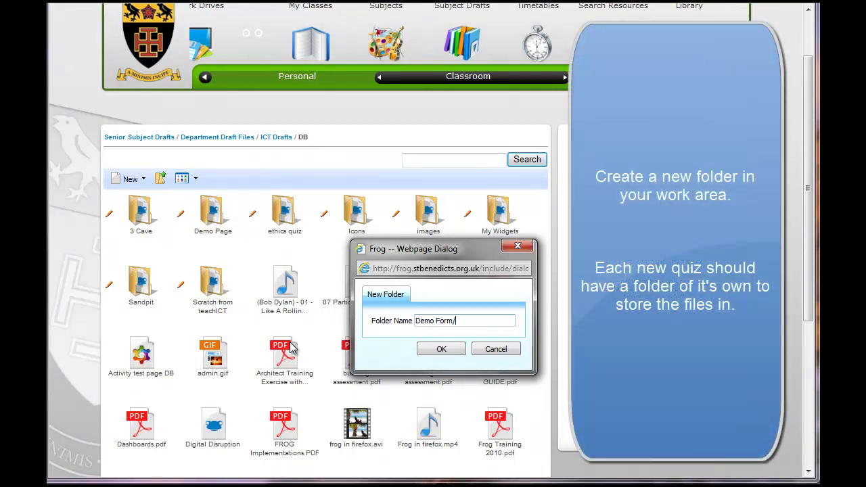
{"action": "type", "text": "/Quiz"}
{"action": "left_click", "coordinate": [441, 349]}
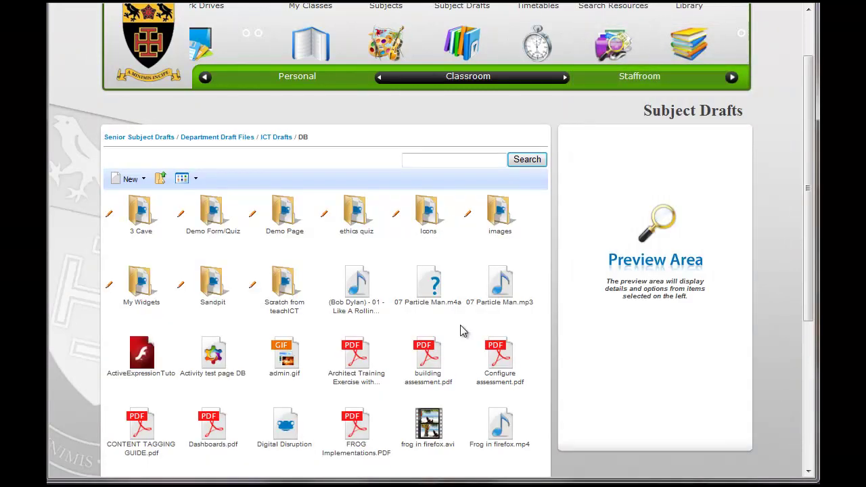
Create a Frog web page named Olympics test inside the Demo Form/Quiz folder.
{"action": "double_click", "coordinate": [208, 229]}
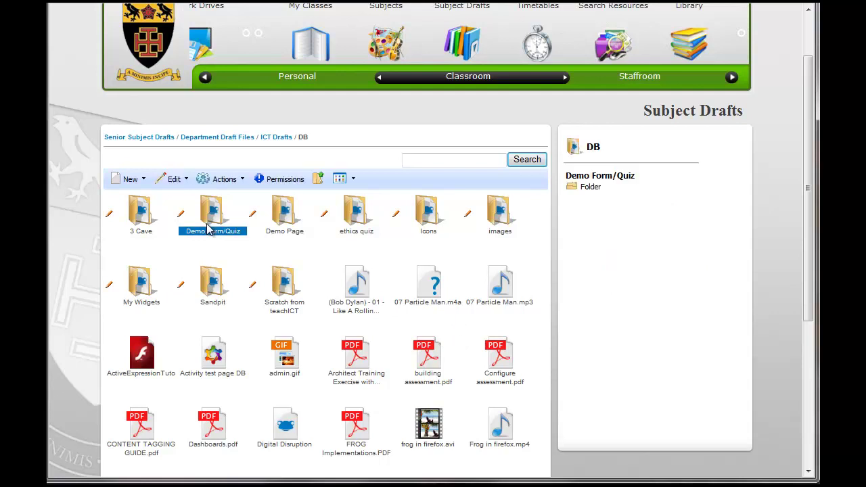
{"action": "left_click", "coordinate": [144, 181]}
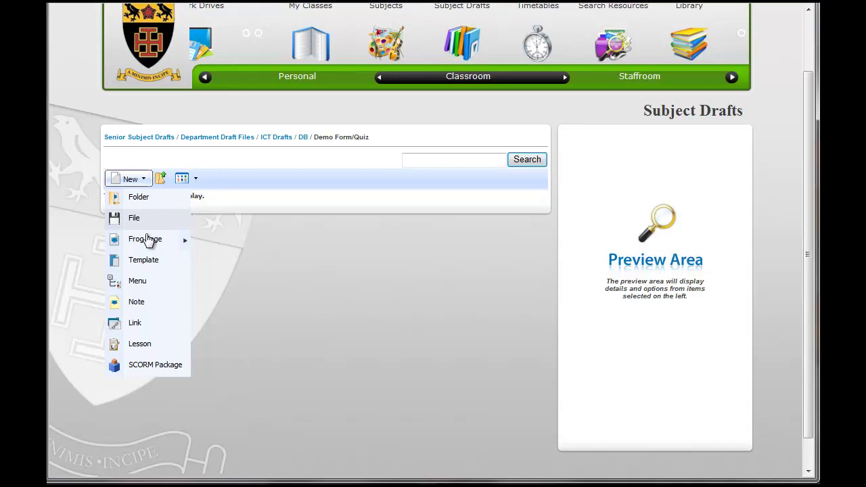
{"action": "mouse_move", "coordinate": [146, 239]}
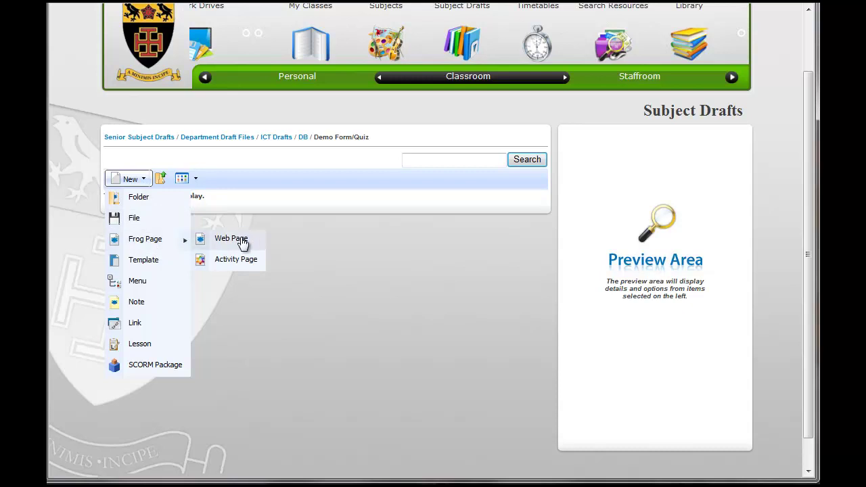
{"action": "left_click", "coordinate": [242, 242]}
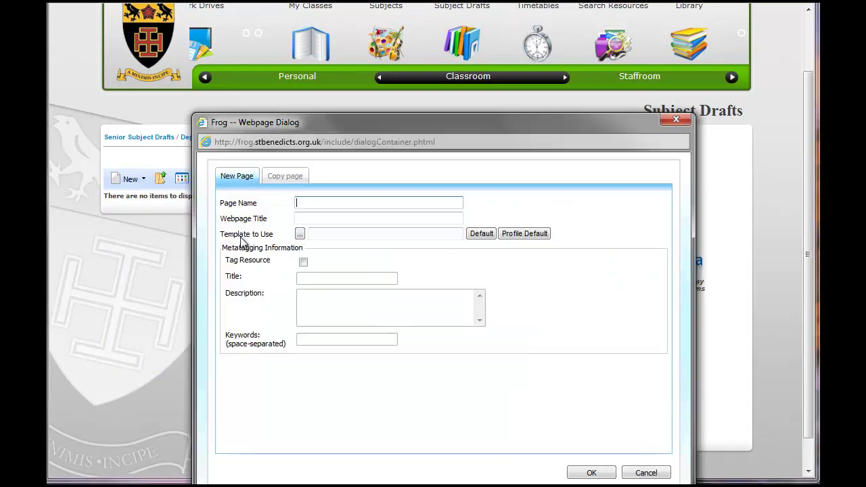
{"action": "left_click", "coordinate": [307, 204]}
{"action": "type", "text": "Olympics test"}
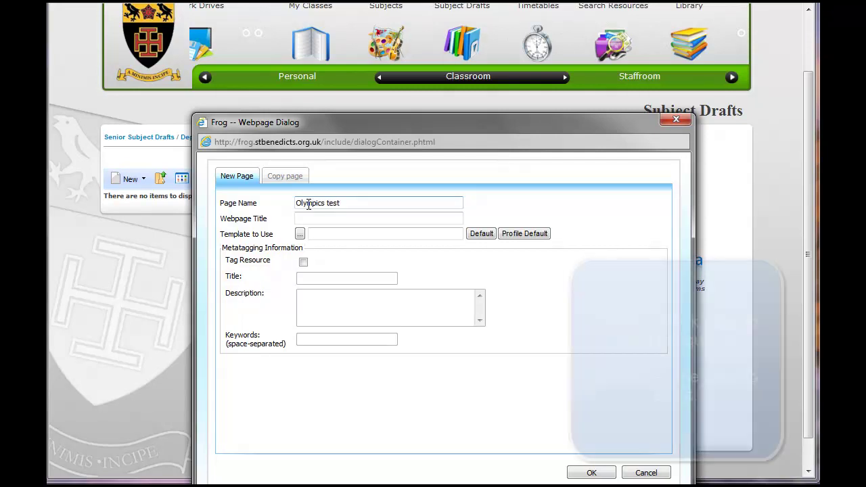
{"action": "left_click", "coordinate": [611, 474]}
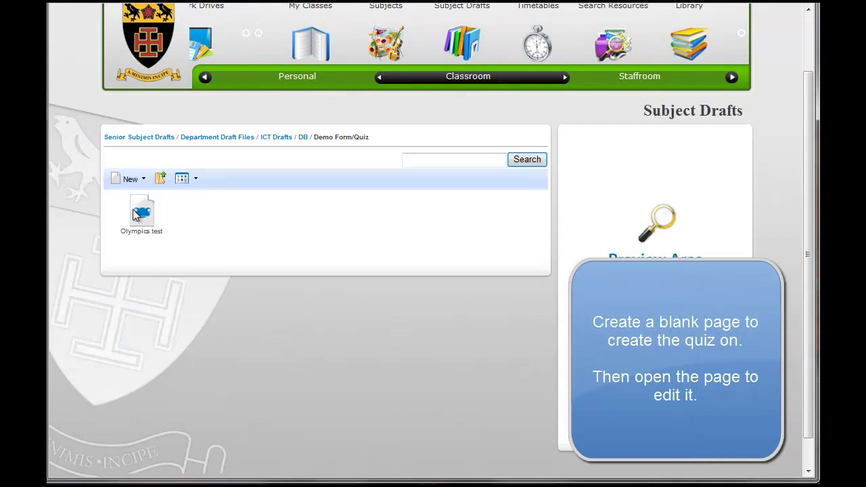
Open the Olympics test page for editing and add a Heading brick to the empty page.
{"action": "left_click", "coordinate": [139, 215]}
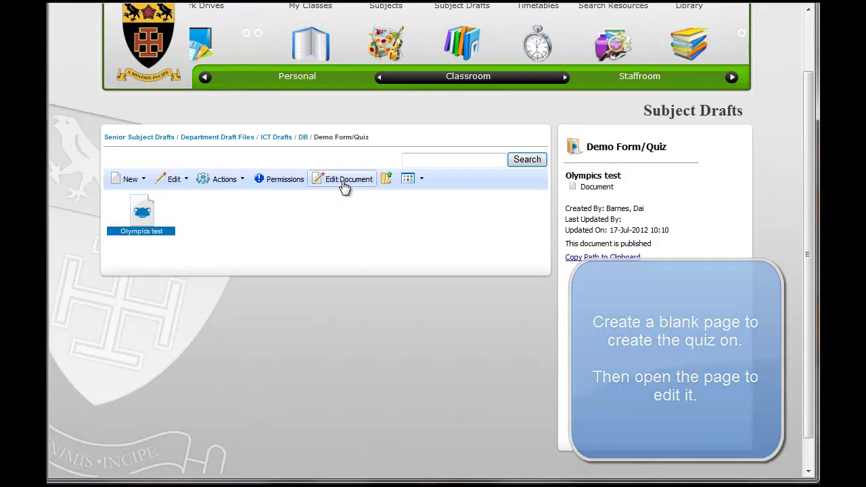
{"action": "left_click", "coordinate": [341, 181]}
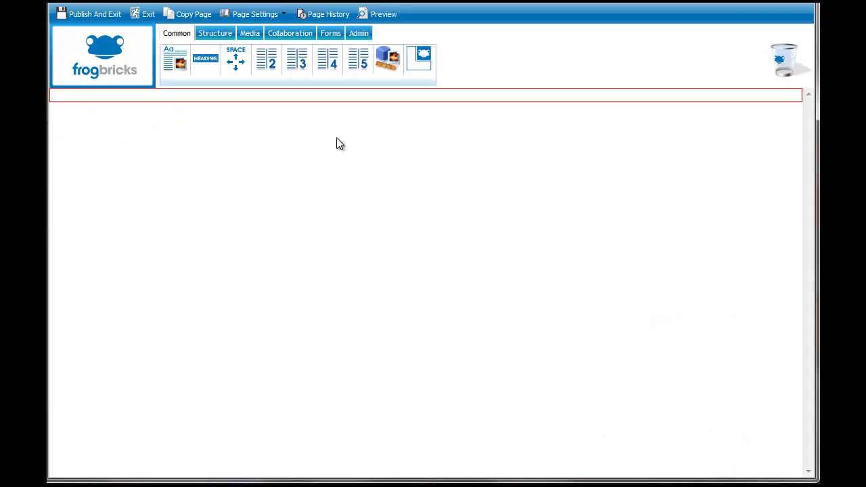
{"action": "left_click_drag", "start_coordinate": [205, 58], "coordinate": [218, 98]}
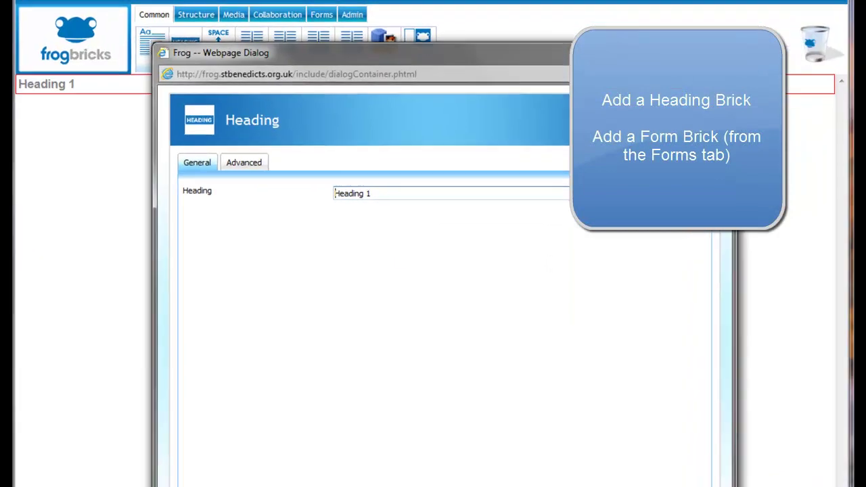
Set the heading text to Olympic Quiz, with Center alignment and an xx-large font size.
{"action": "left_click", "coordinate": [259, 169]}
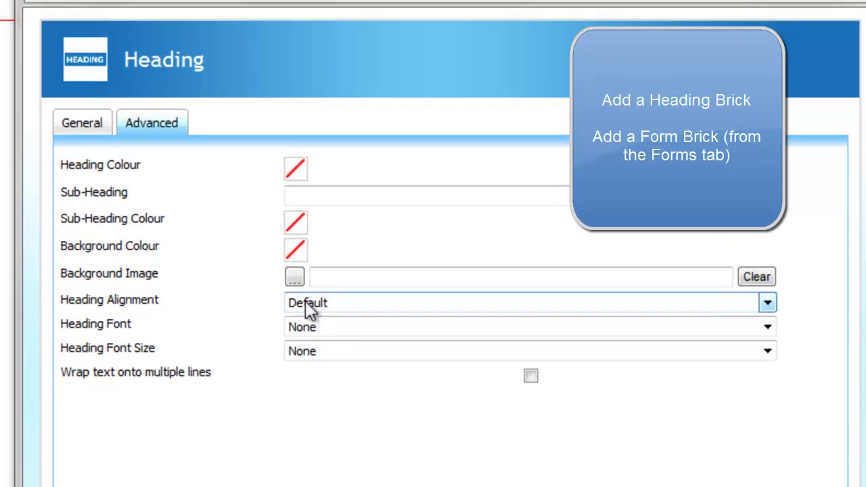
{"action": "left_click", "coordinate": [296, 310]}
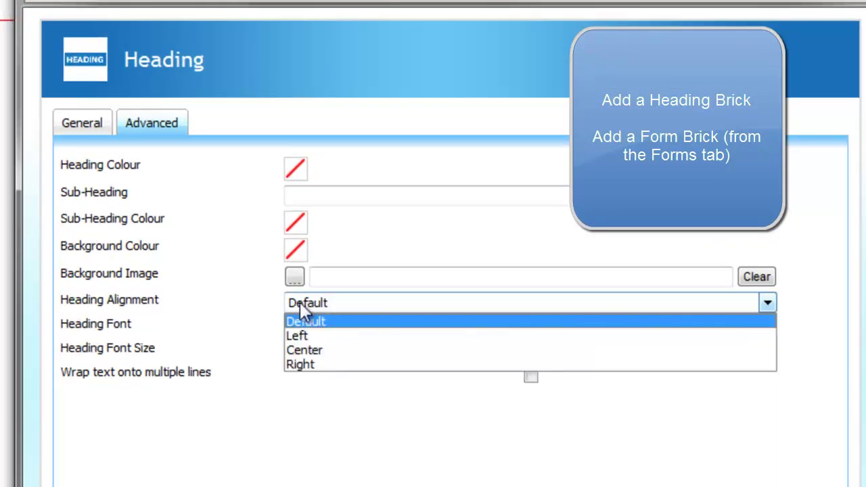
{"action": "left_click", "coordinate": [307, 352]}
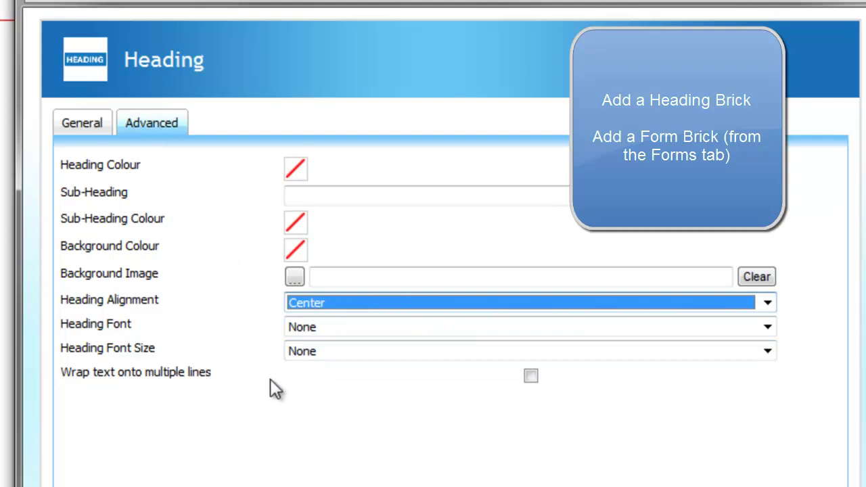
{"action": "left_click", "coordinate": [317, 349]}
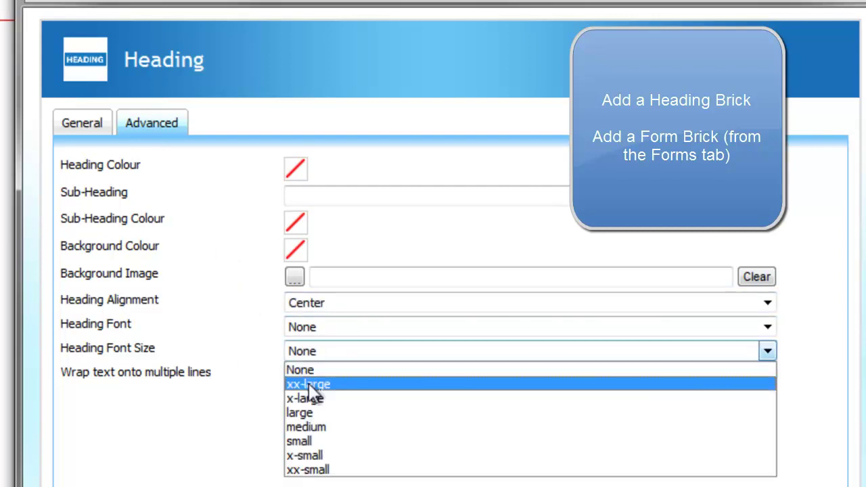
{"action": "left_click", "coordinate": [319, 383]}
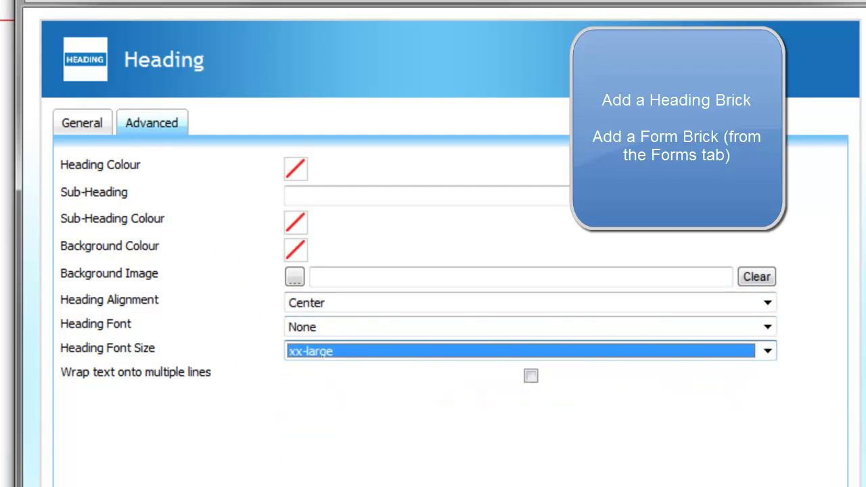
{"action": "key", "text": "Return"}
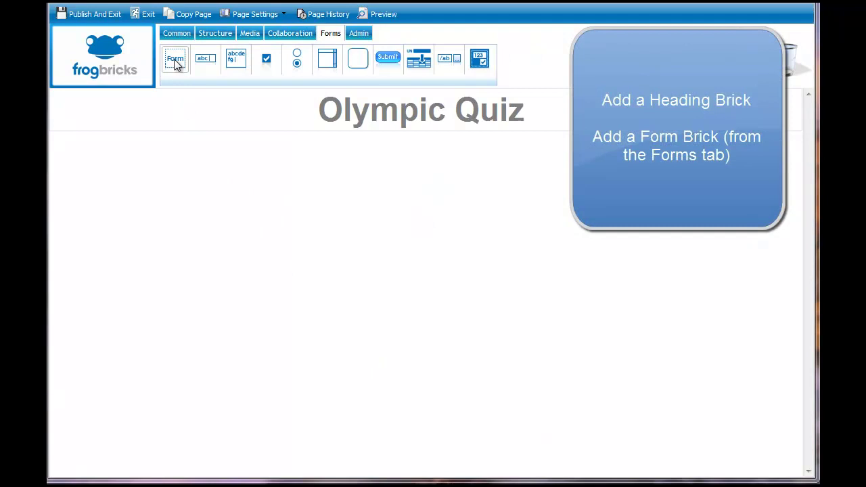
{"action": "left_click", "coordinate": [178, 36]}
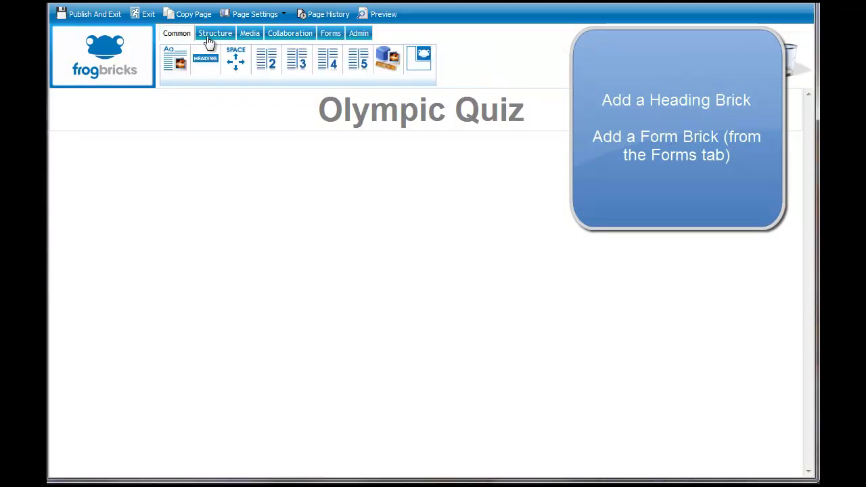
{"action": "left_click", "coordinate": [210, 35]}
{"action": "left_click", "coordinate": [247, 35]}
{"action": "left_click", "coordinate": [296, 34]}
{"action": "left_click", "coordinate": [330, 34]}
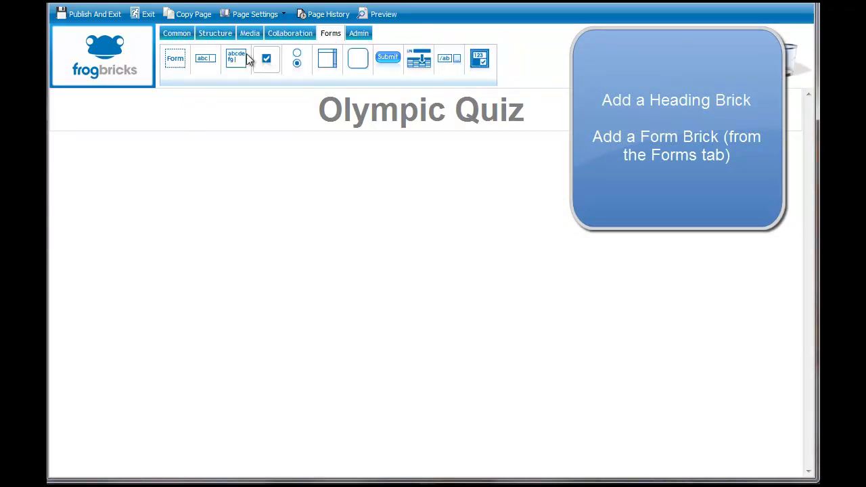
Add a Form brick named Olympic Quiz below the heading, without a submit document, and publish and exit the page.
{"action": "left_click_drag", "start_coordinate": [169, 59], "coordinate": [205, 136]}
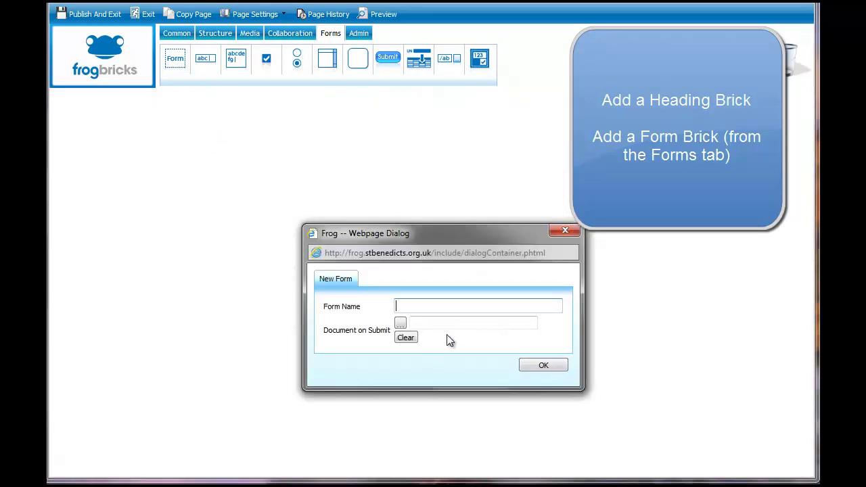
{"action": "left_click", "coordinate": [430, 305]}
{"action": "type", "text": "Oly"}
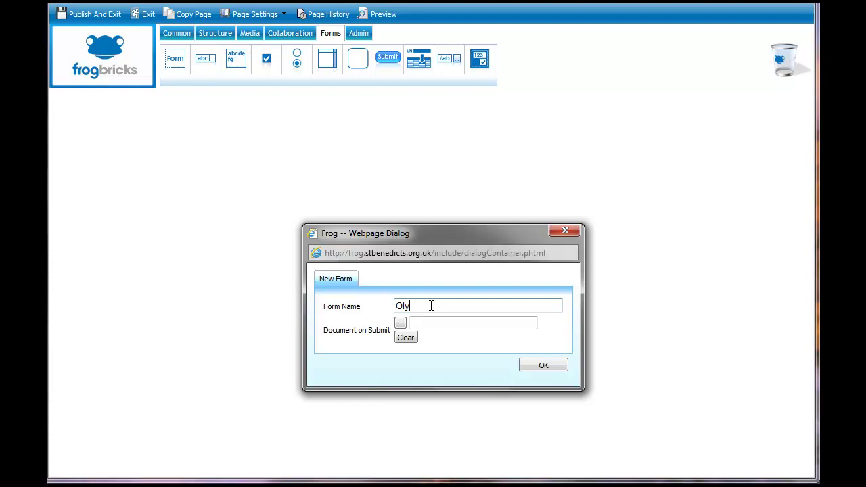
{"action": "type", "text": "mpic Quix"}
{"action": "left_click", "coordinate": [541, 370]}
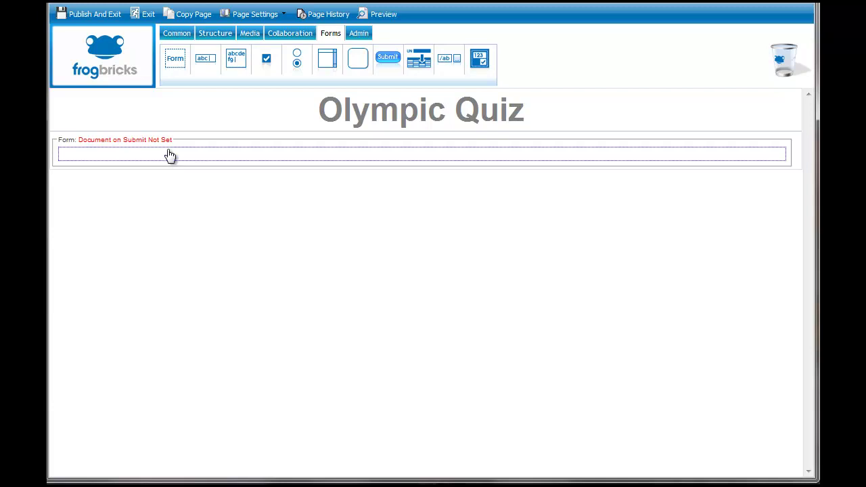
{"action": "left_click", "coordinate": [105, 16]}
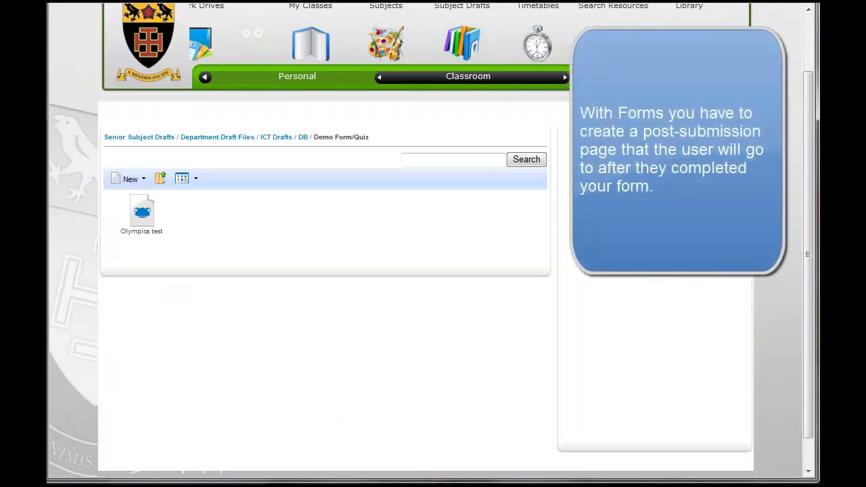
Create a Frog web page named Olympic Quiz ThankYou in the Demo Form/Quiz folder as the post-submission page.
{"action": "left_click", "coordinate": [130, 179]}
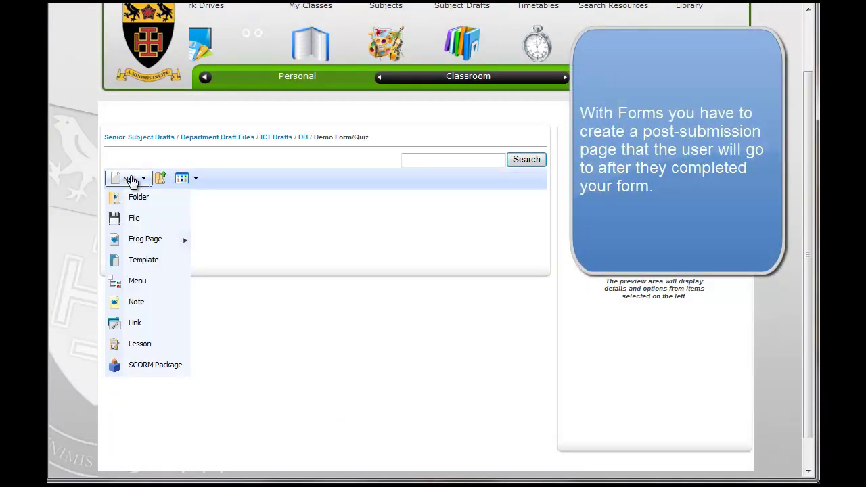
{"action": "mouse_move", "coordinate": [162, 239]}
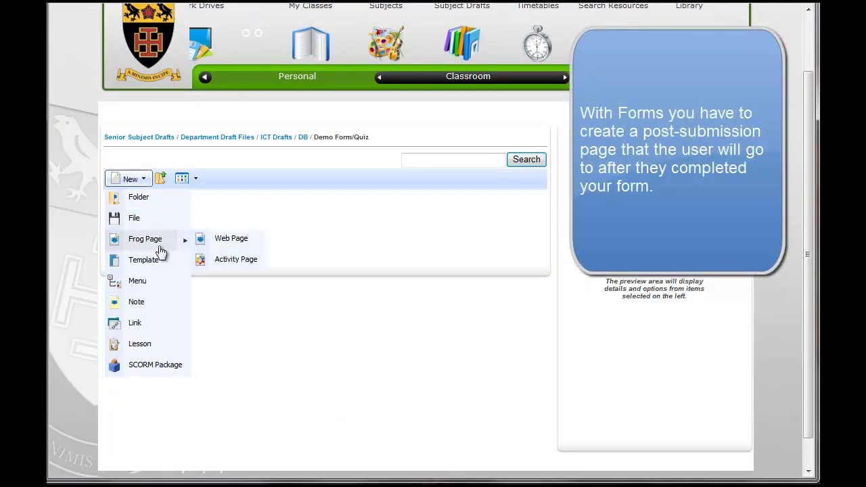
{"action": "left_click", "coordinate": [234, 246]}
{"action": "left_click", "coordinate": [353, 205]}
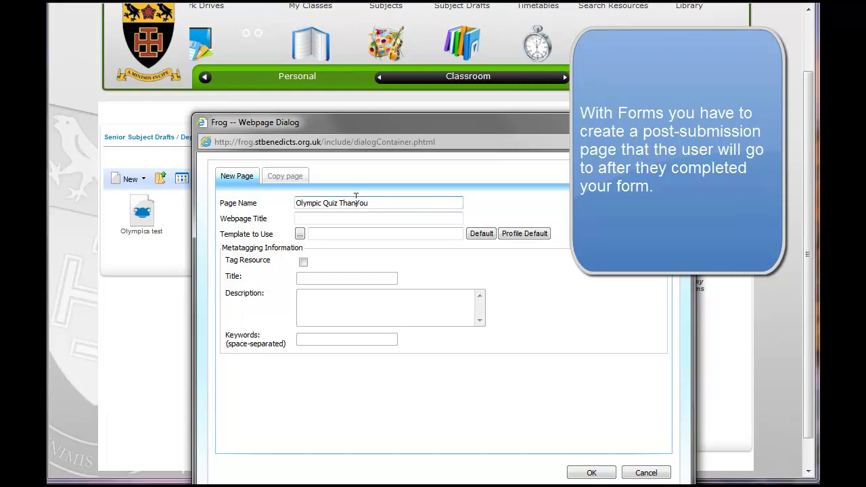
{"action": "left_click", "coordinate": [357, 202]}
{"action": "type", "text": "k"}
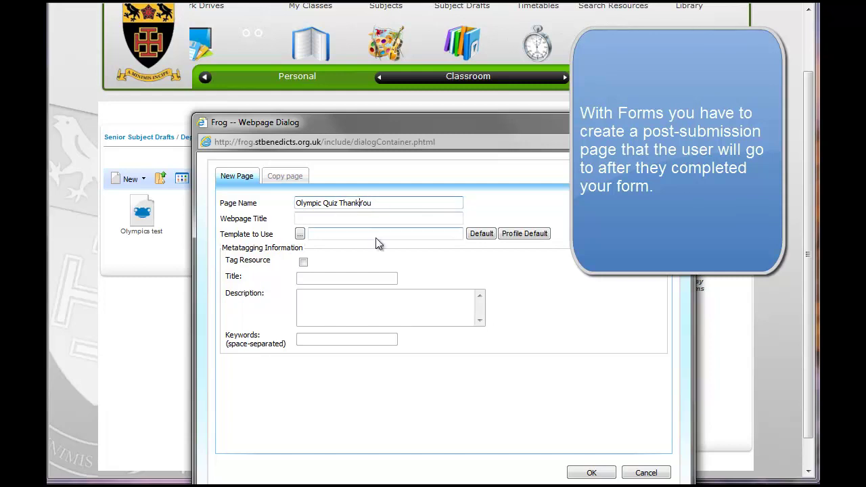
{"action": "left_click", "coordinate": [592, 473]}
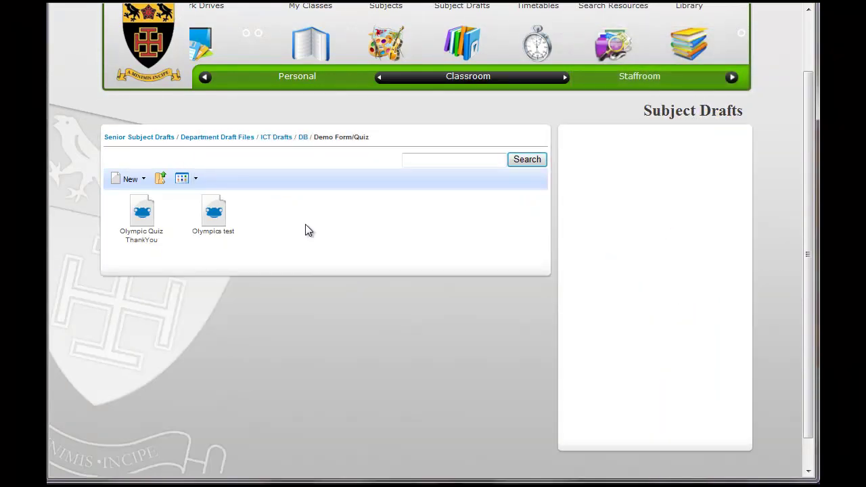
Open the Olympics test page in the Demo Form/Quiz folder for editing.
{"action": "left_click", "coordinate": [144, 215]}
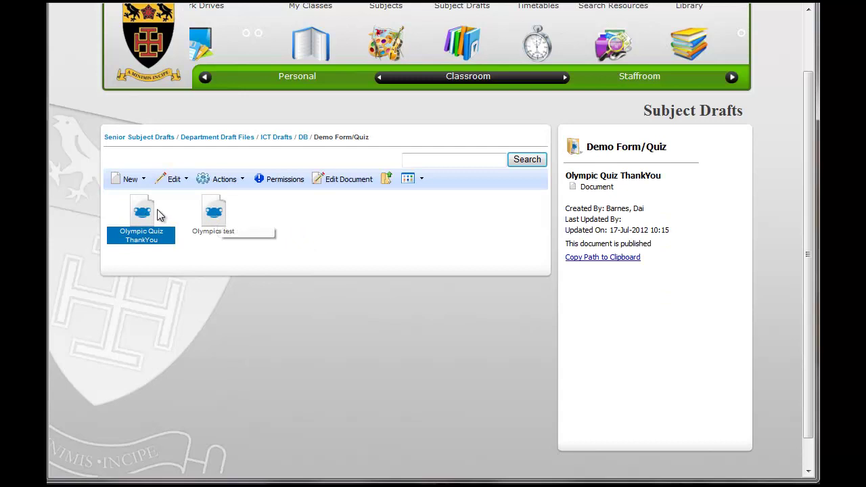
{"action": "left_click", "coordinate": [219, 215]}
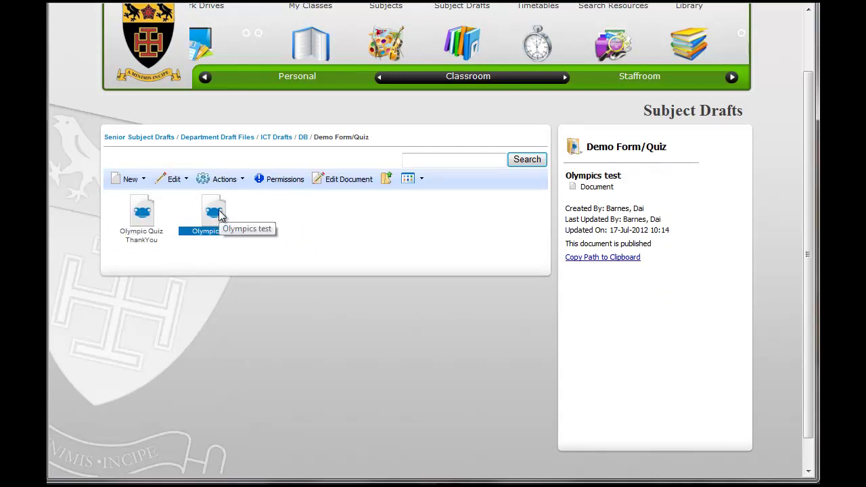
{"action": "left_click", "coordinate": [349, 179]}
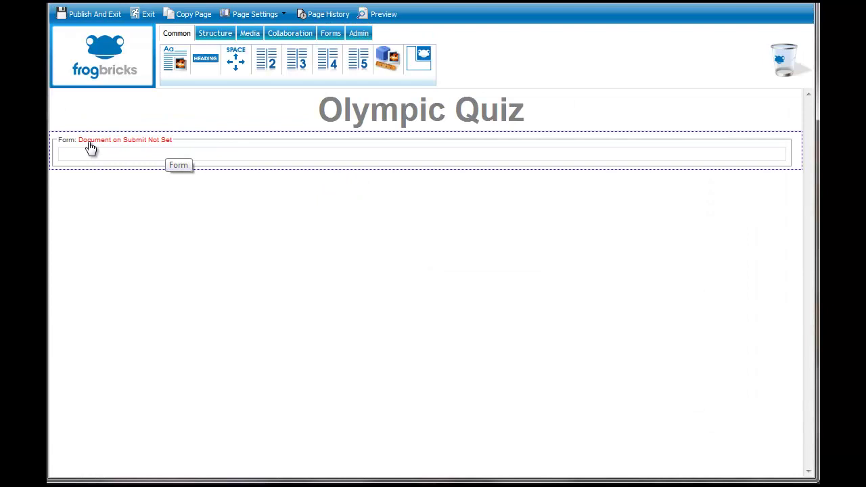
Start choosing the Form brick's Document on Submit, browsing the shortcuts through Senior Subject Drafts and Department Draft Files to ICT Drafts.
{"action": "double_click", "coordinate": [198, 143]}
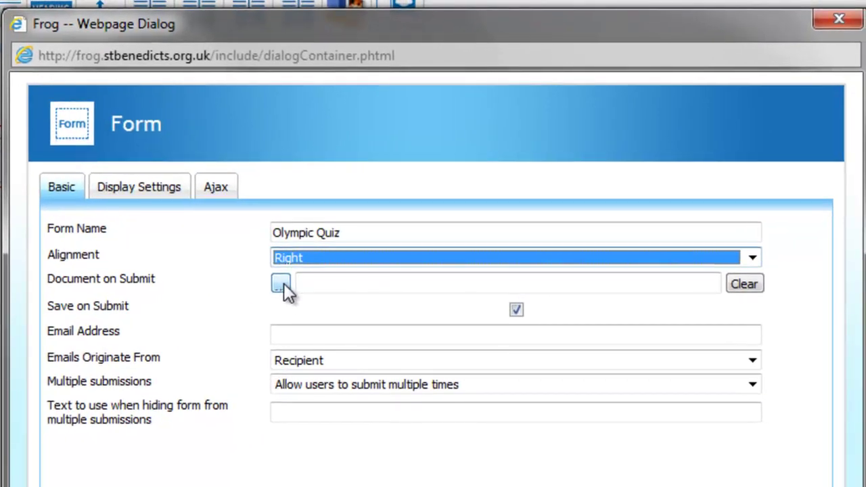
{"action": "left_click", "coordinate": [282, 283]}
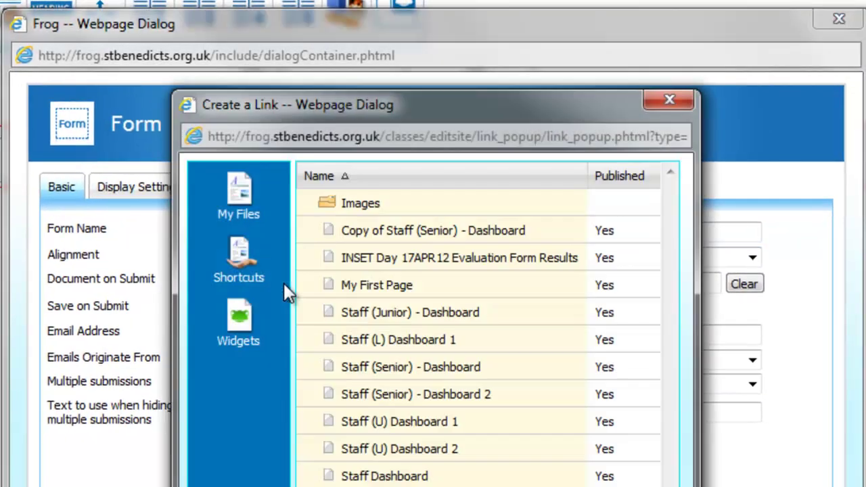
{"action": "left_click", "coordinate": [238, 269]}
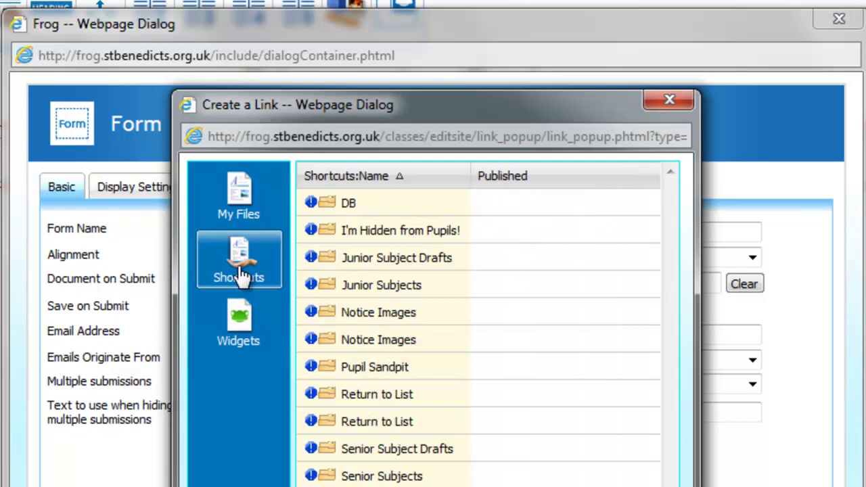
{"action": "double_click", "coordinate": [367, 443]}
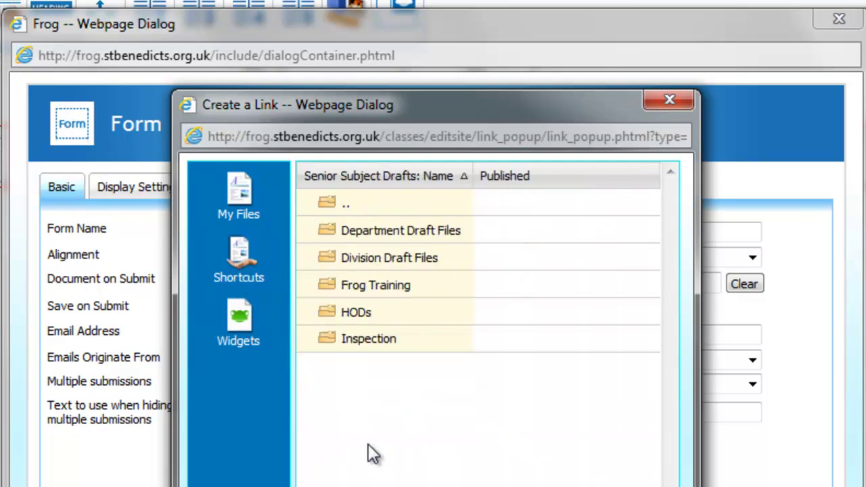
{"action": "double_click", "coordinate": [394, 229]}
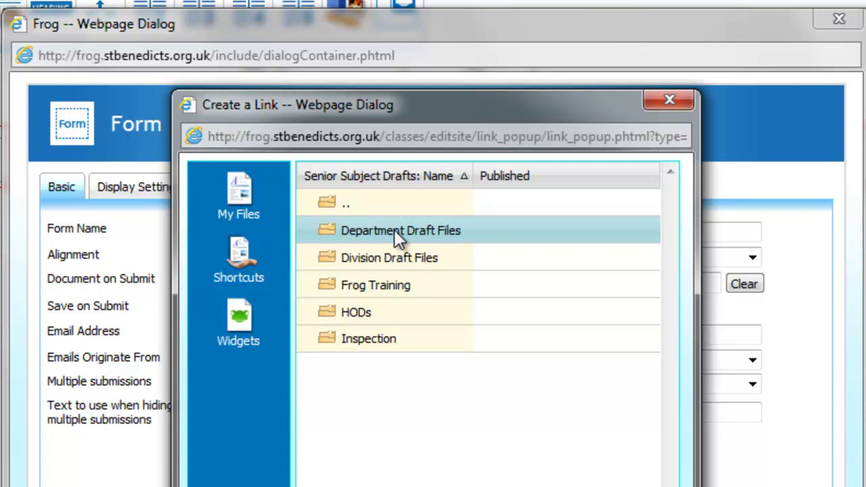
{"action": "scroll", "coordinate": [487, 324], "scroll_direction": "down", "scroll_amount": 1}
{"action": "scroll", "coordinate": [477, 324], "scroll_direction": "down", "scroll_amount": 1}
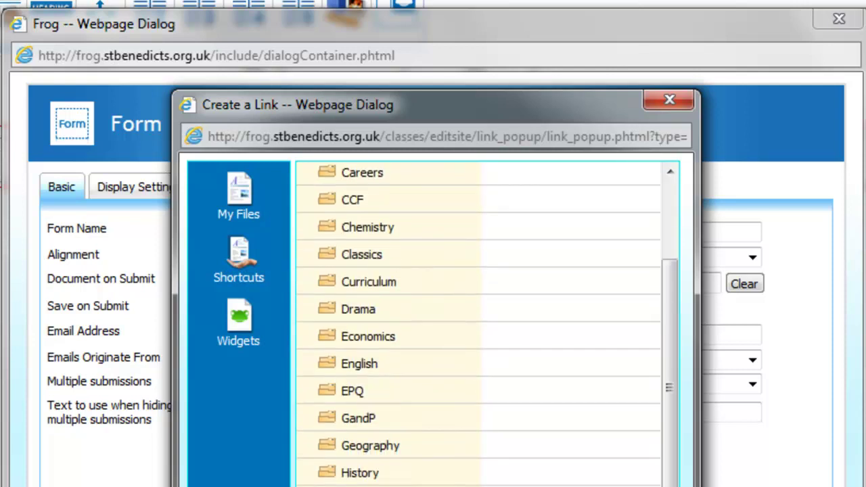
{"action": "double_click", "coordinate": [359, 486]}
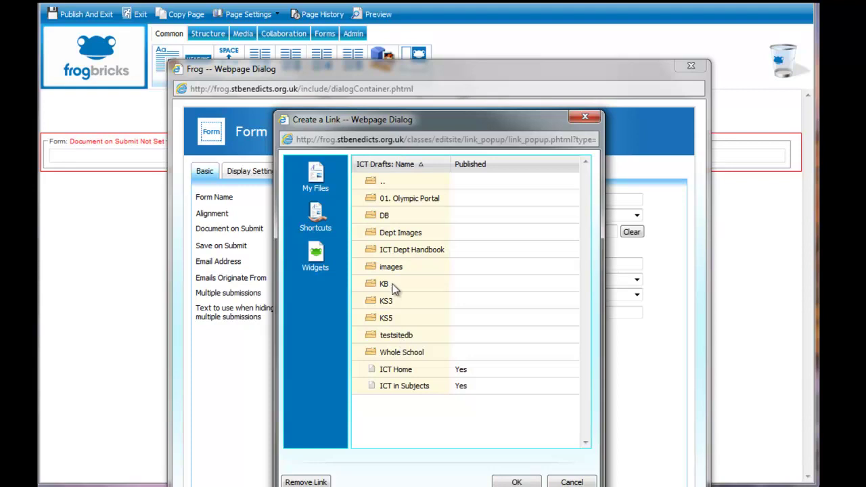
Set Olympic Quiz ThankYou from DB's Demo Form/Quiz folder as the form's Document on Submit and save the form settings.
{"action": "left_click", "coordinate": [389, 219]}
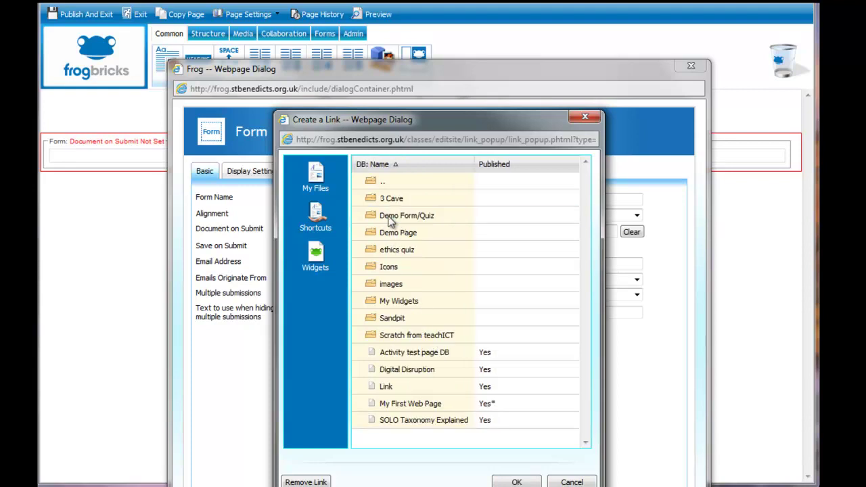
{"action": "double_click", "coordinate": [419, 215]}
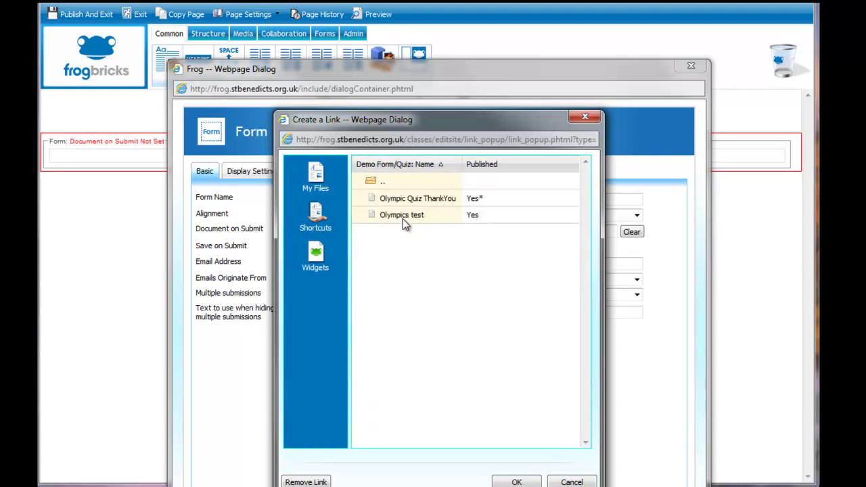
{"action": "left_click", "coordinate": [408, 199]}
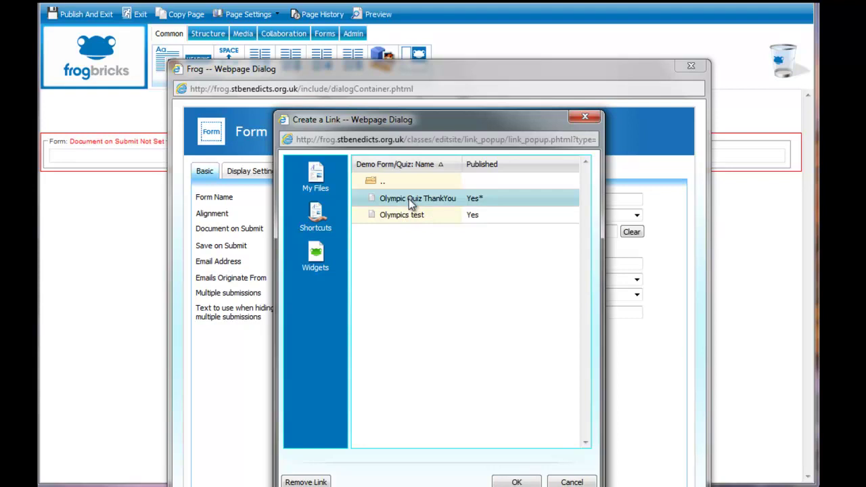
{"action": "left_click", "coordinate": [515, 482]}
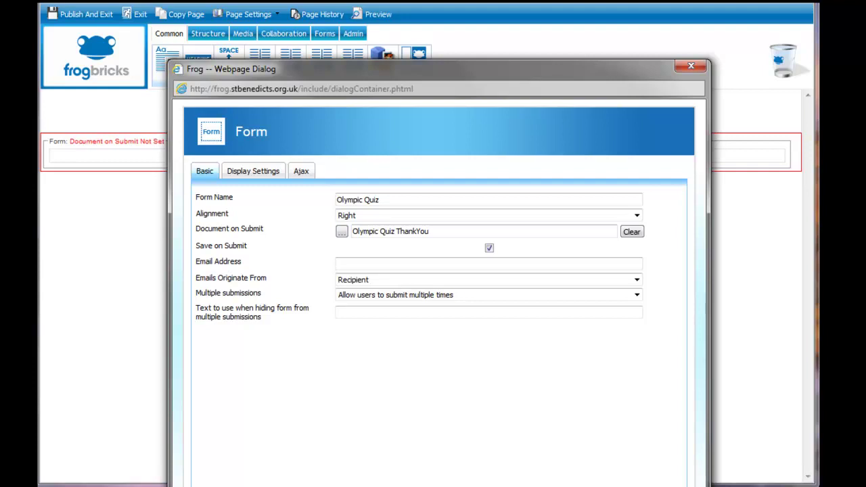
{"action": "key", "text": "Return"}
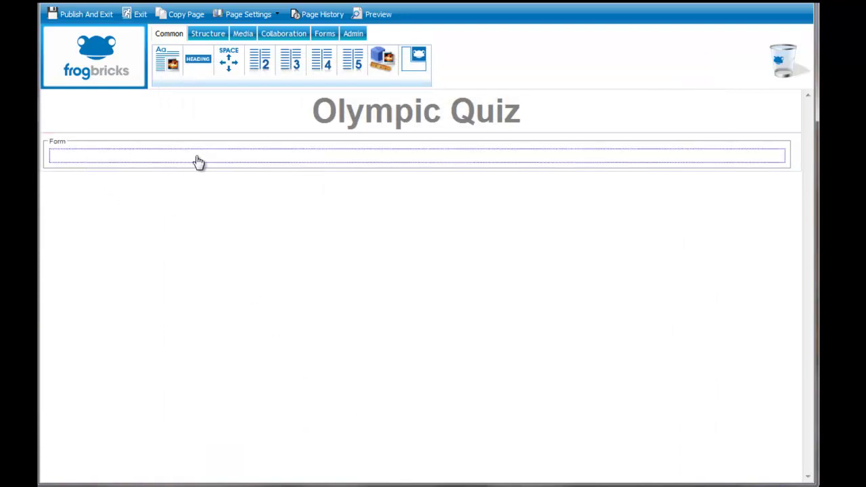
Add a Submit Button brick inside the form, check it in the page preview and return to editing.
{"action": "left_click", "coordinate": [325, 35]}
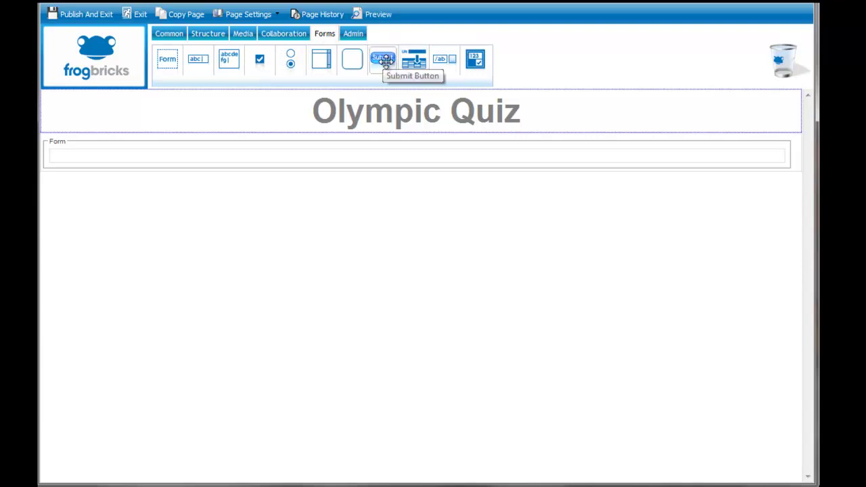
{"action": "left_click_drag", "start_coordinate": [384, 61], "coordinate": [624, 166]}
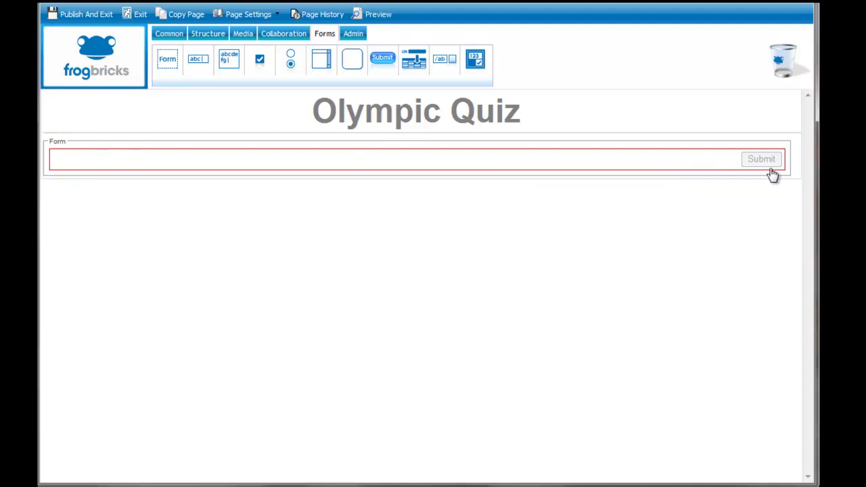
{"action": "left_click", "coordinate": [383, 14]}
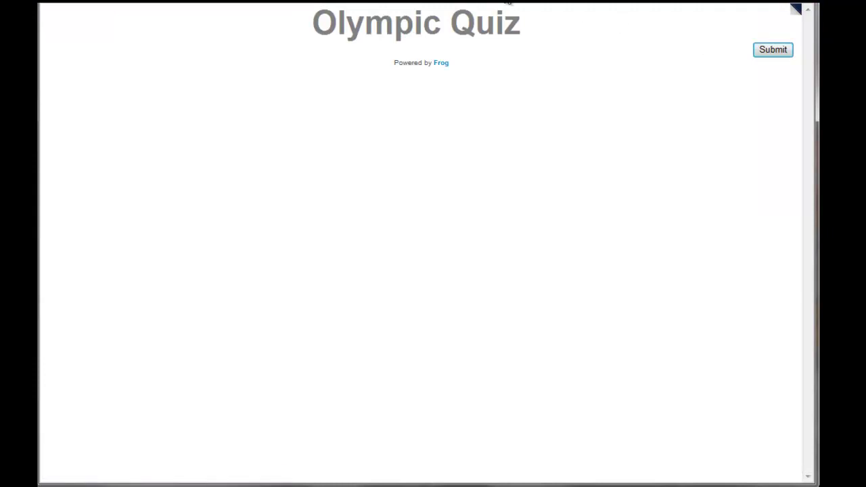
{"action": "left_click", "coordinate": [795, 10]}
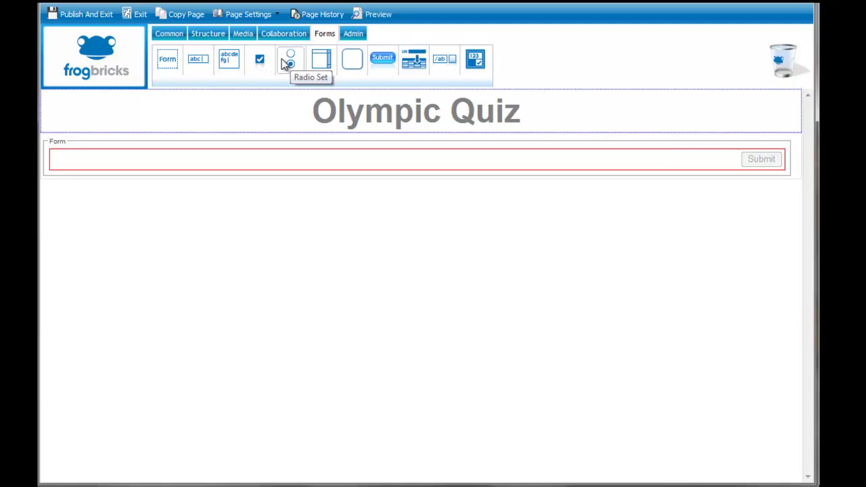
Add a Radio Set brick labelled 100M inside the form, above the submit button.
{"action": "mouse_move", "coordinate": [292, 60]}
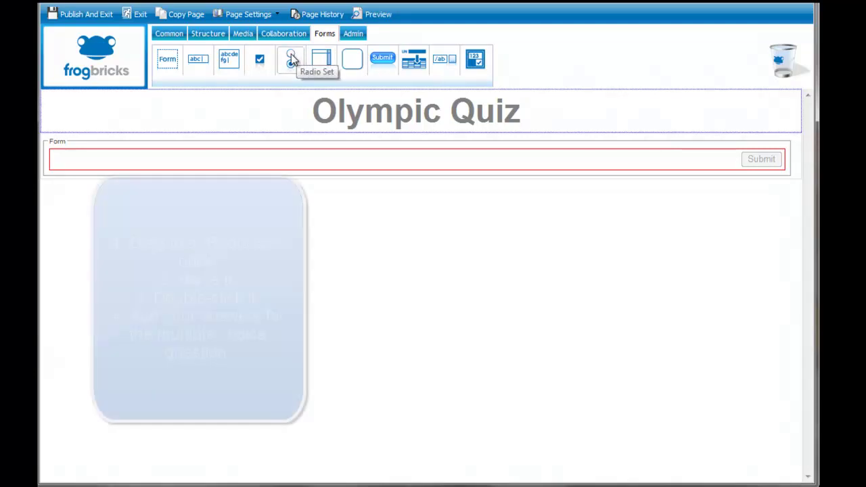
{"action": "left_click_drag", "start_coordinate": [292, 60], "coordinate": [281, 152]}
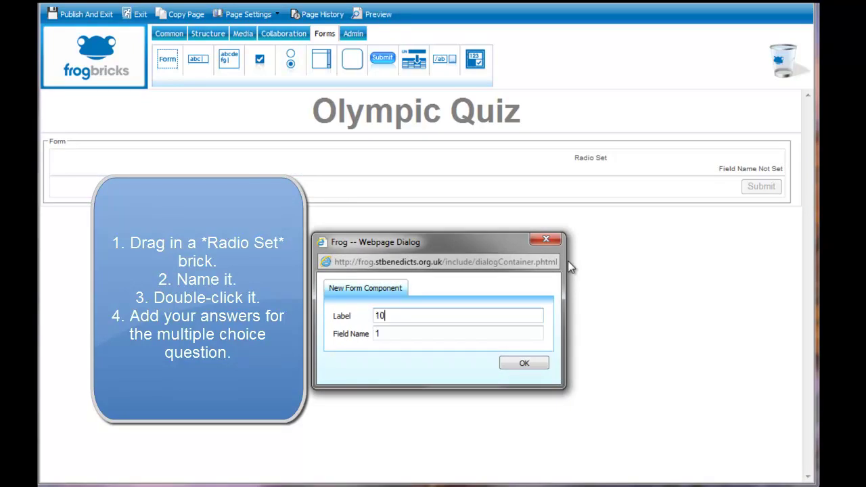
{"action": "type", "text": "100M"}
{"action": "left_click", "coordinate": [537, 363]}
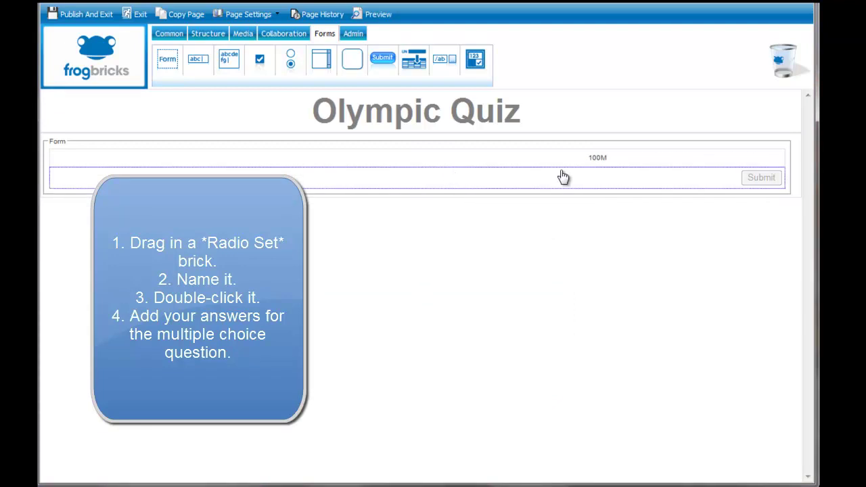
Open the 100M radio set's settings and add the option Bolt with a score of 0.
{"action": "double_click", "coordinate": [644, 162]}
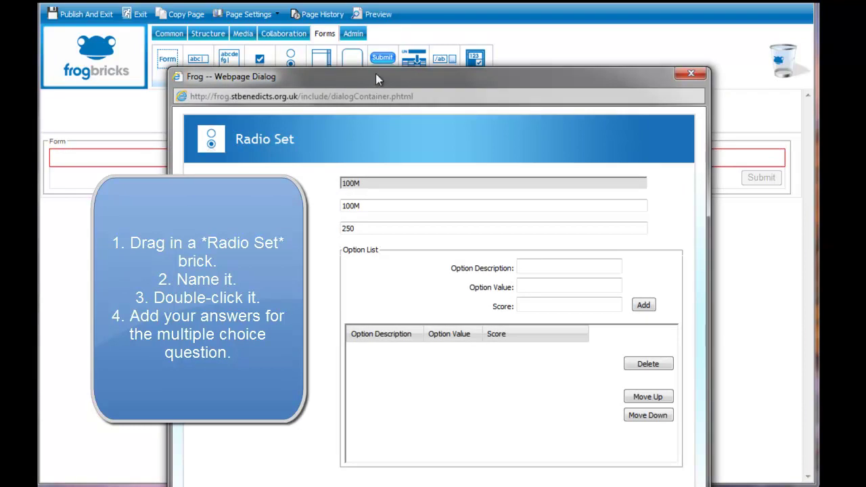
{"action": "left_click_drag", "start_coordinate": [375, 73], "coordinate": [371, 10]}
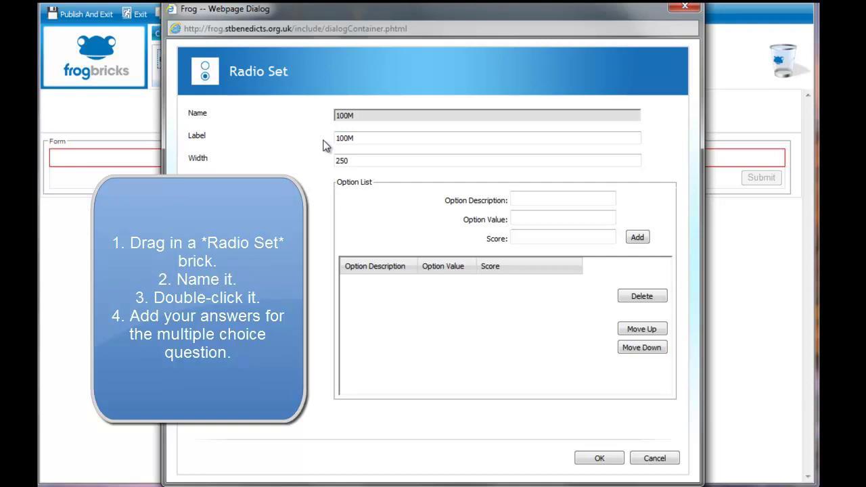
{"action": "left_click", "coordinate": [528, 197]}
{"action": "type", "text": "B"}
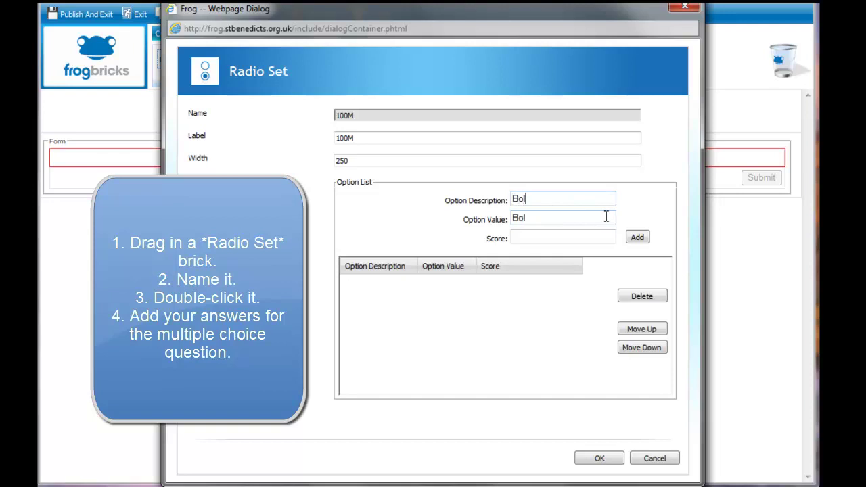
{"action": "type", "text": "olt"}
{"action": "left_click", "coordinate": [547, 236]}
{"action": "left_click", "coordinate": [639, 240]}
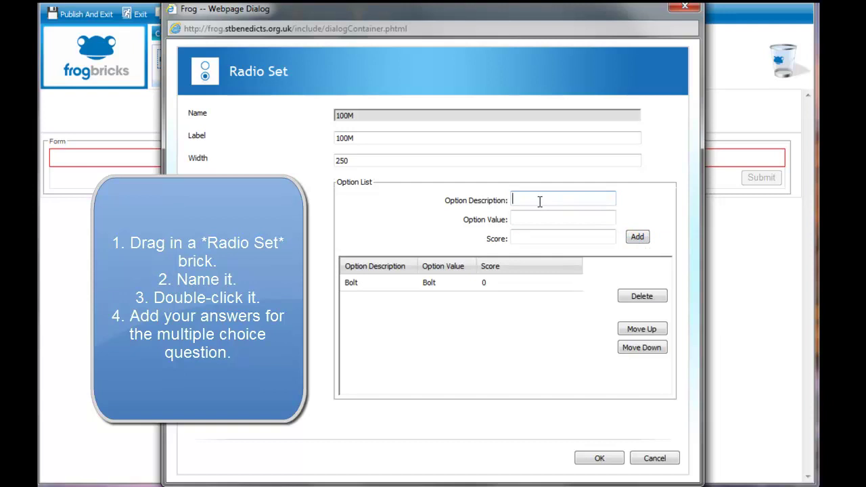
Add the option Gay with a score of 0 to the 100M radio set.
{"action": "type", "text": "Gay"}
{"action": "left_click", "coordinate": [589, 238]}
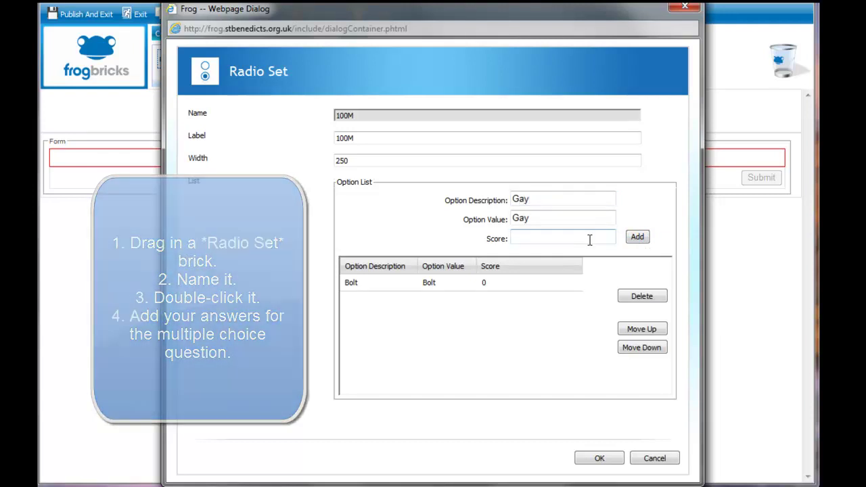
{"action": "type", "text": "0"}
{"action": "left_click", "coordinate": [646, 238]}
Add the option Powell with a score of 1 to the 100M radio set.
{"action": "left_click", "coordinate": [513, 200]}
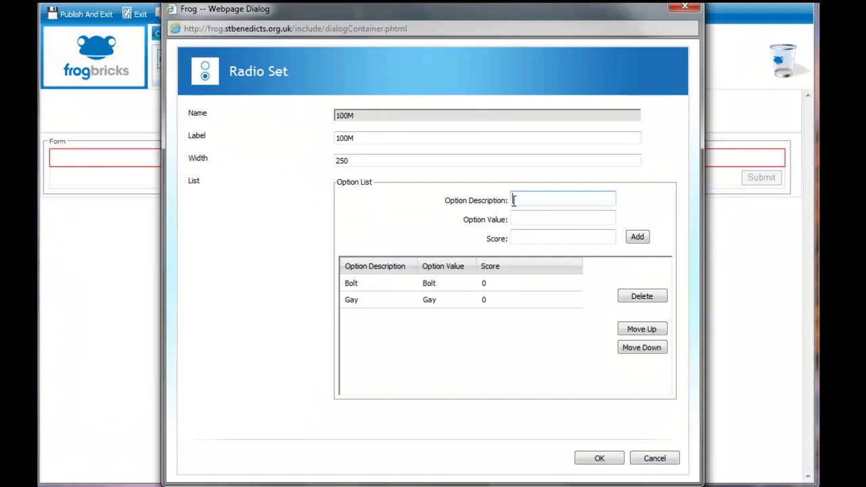
{"action": "type", "text": "Powell"}
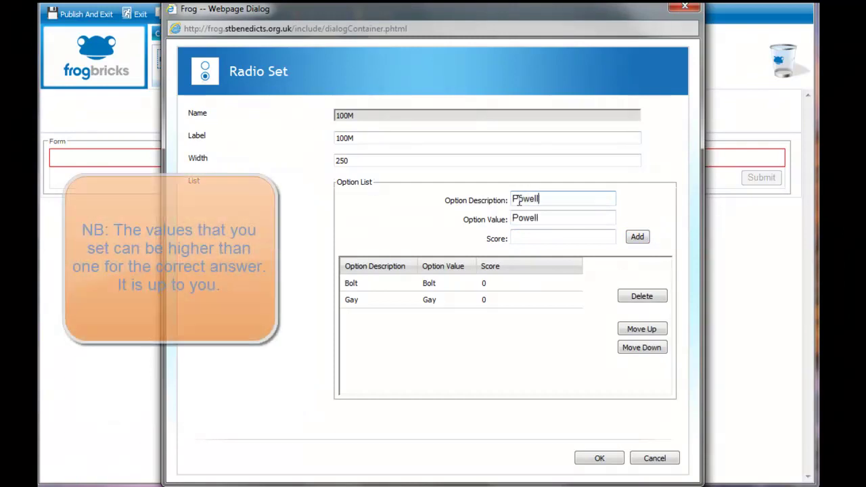
{"action": "left_click", "coordinate": [535, 235]}
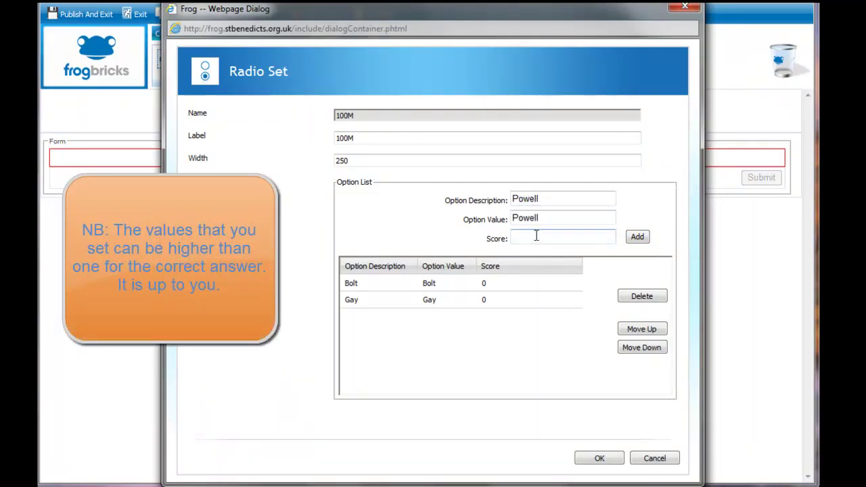
{"action": "left_click", "coordinate": [637, 240]}
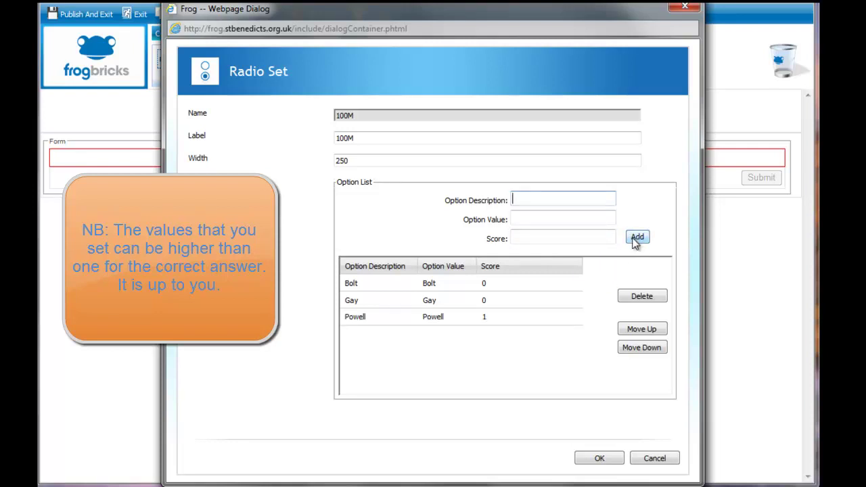
Move the Gay option below Powell, save the radio set and preview the quiz page.
{"action": "left_click", "coordinate": [413, 300]}
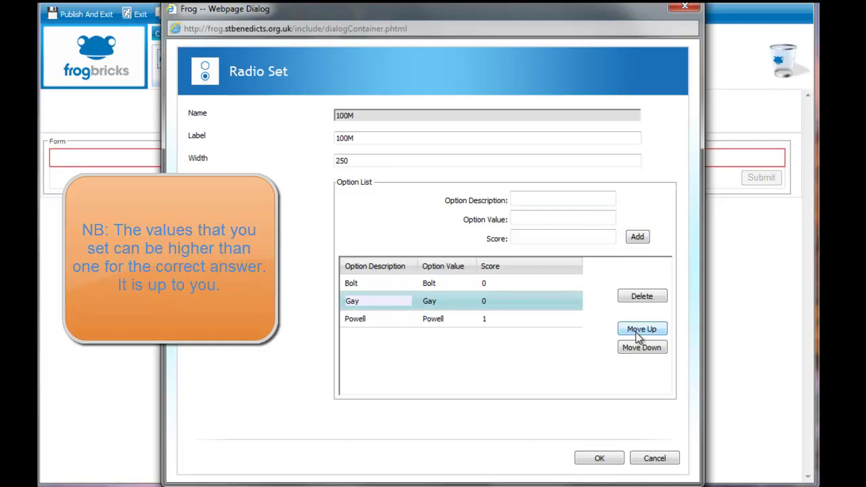
{"action": "left_click", "coordinate": [638, 349]}
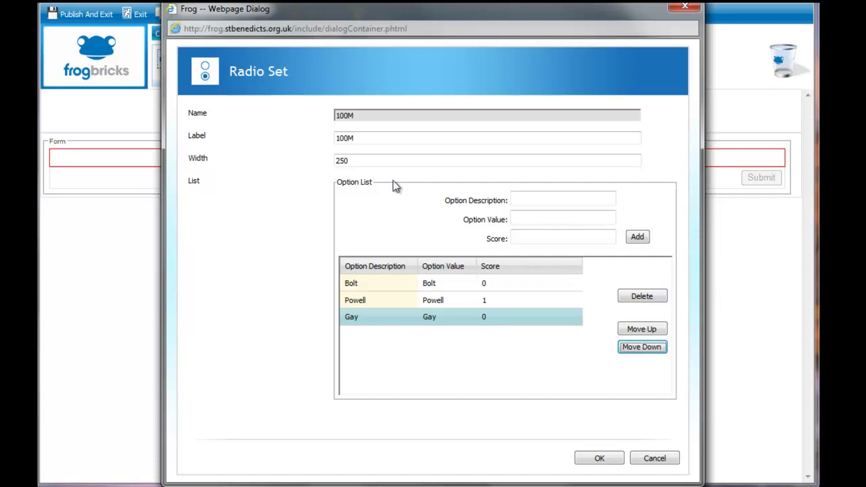
{"action": "left_click", "coordinate": [598, 459]}
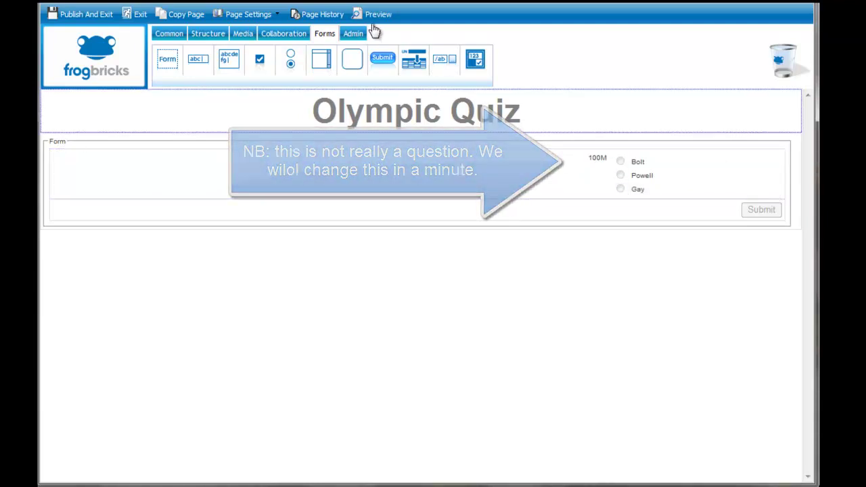
{"action": "left_click", "coordinate": [375, 14]}
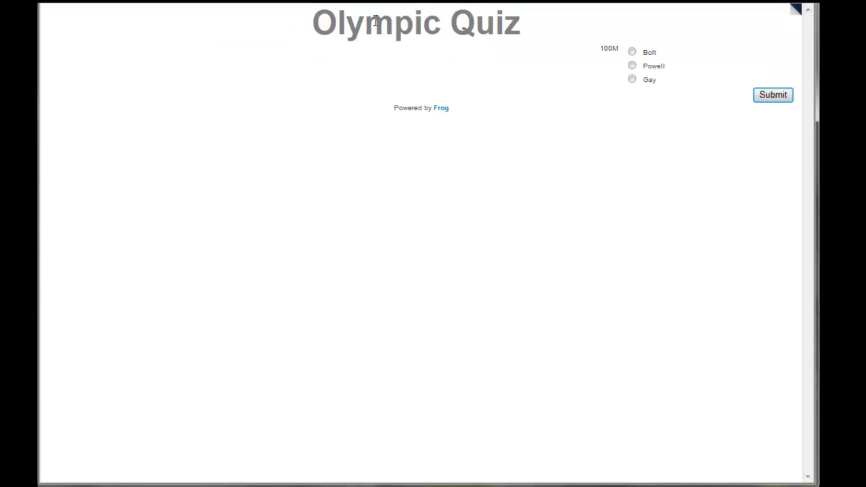
Test the 100M question in the preview by selecting Bolt, switching to Powell and submitting the quiz.
{"action": "left_click", "coordinate": [631, 52]}
{"action": "left_click", "coordinate": [632, 66]}
{"action": "left_click", "coordinate": [772, 95]}
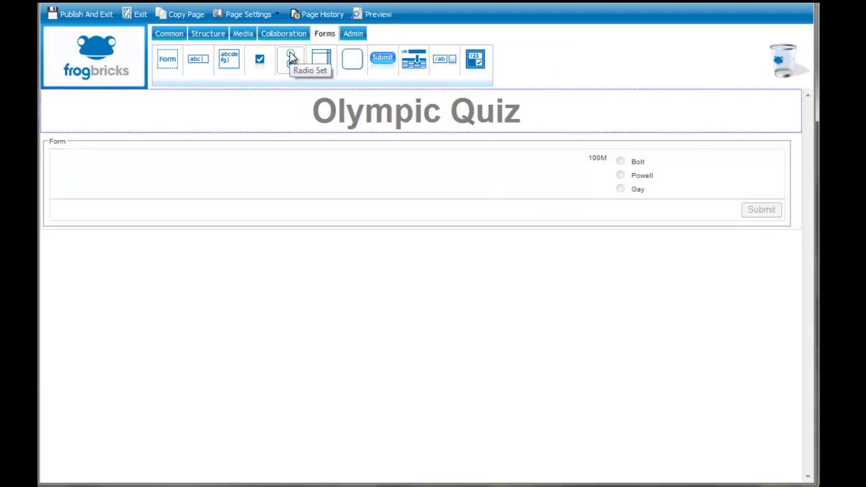
Add a checkbox labelled 200M to the form between the 100M radio set and the Submit button.
{"action": "left_click_drag", "start_coordinate": [291, 59], "coordinate": [598, 184]}
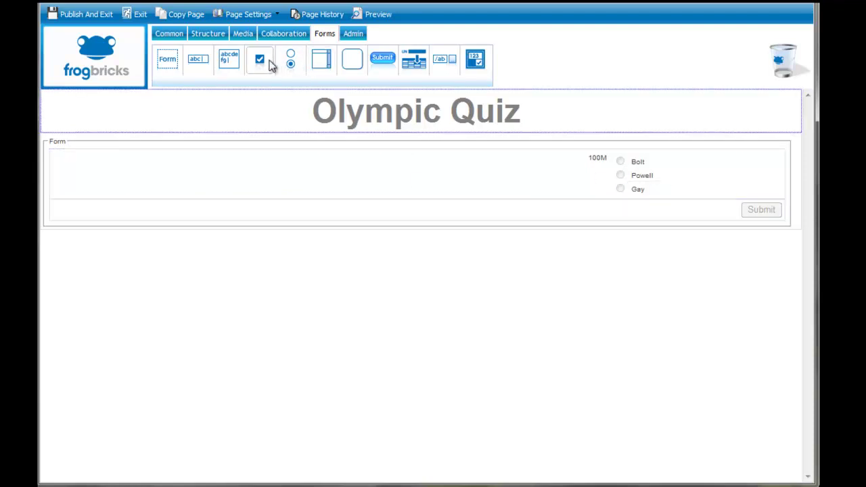
{"action": "left_click_drag", "start_coordinate": [259, 63], "coordinate": [266, 197]}
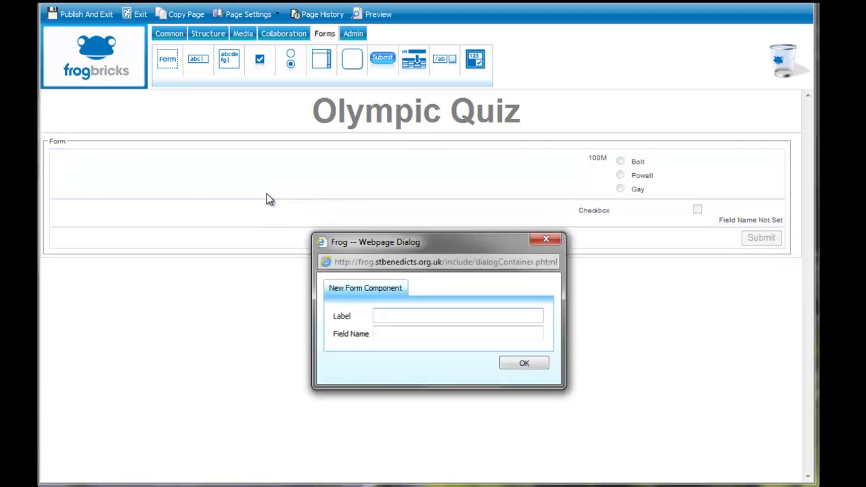
{"action": "type", "text": "200M"}
{"action": "left_click", "coordinate": [534, 365]}
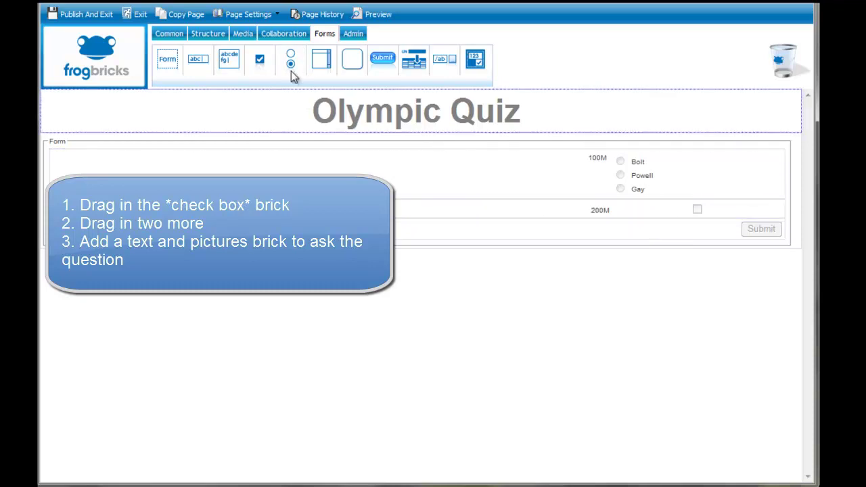
Add a checkbox labelled 400M below the 200M checkbox.
{"action": "left_click_drag", "start_coordinate": [261, 61], "coordinate": [484, 213]}
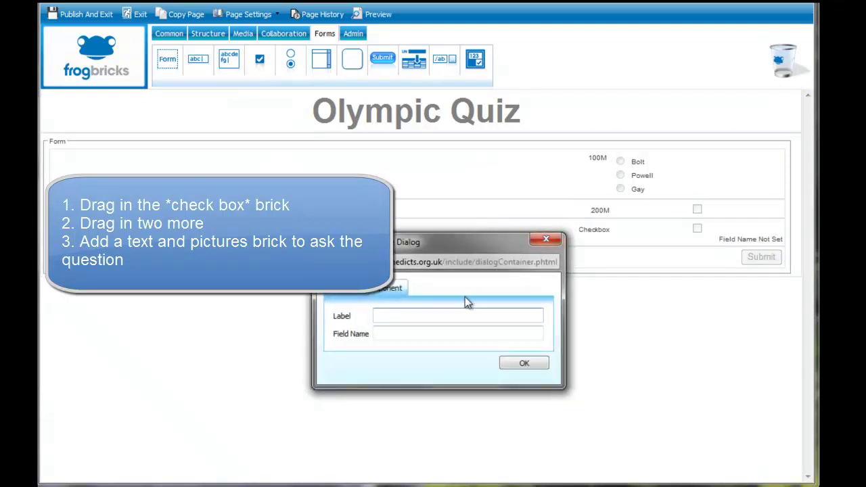
{"action": "type", "text": "400M"}
{"action": "left_click", "coordinate": [530, 363]}
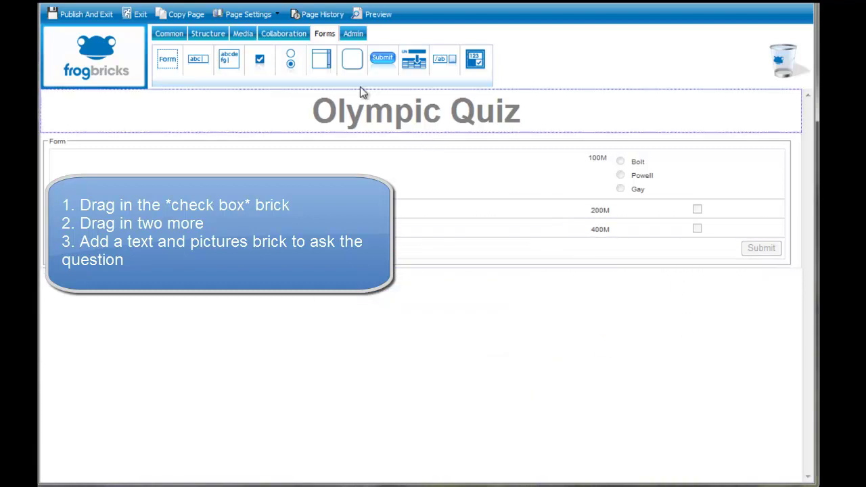
Add a checkbox labelled 100M above the 200M checkbox.
{"action": "left_click_drag", "start_coordinate": [259, 58], "coordinate": [409, 195]}
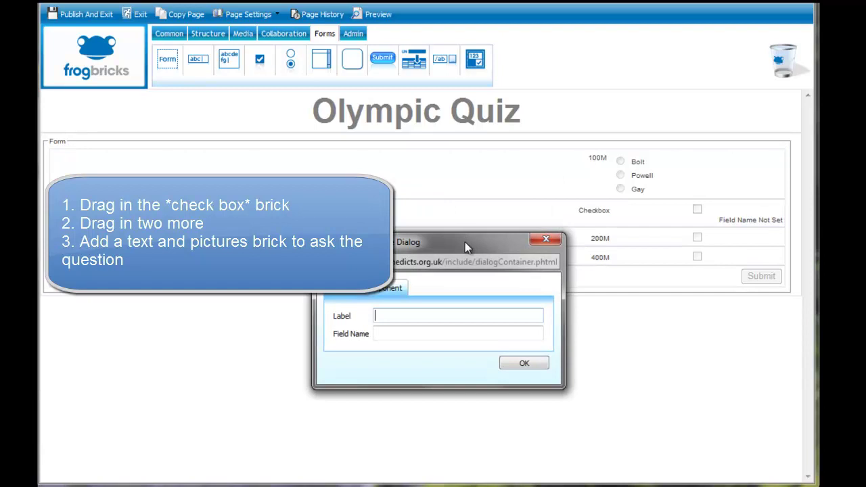
{"action": "type", "text": "100M"}
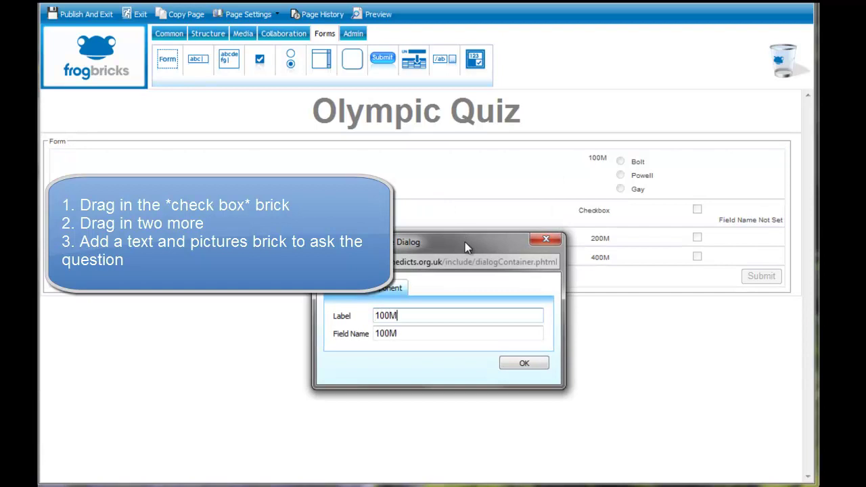
{"action": "left_click", "coordinate": [524, 363]}
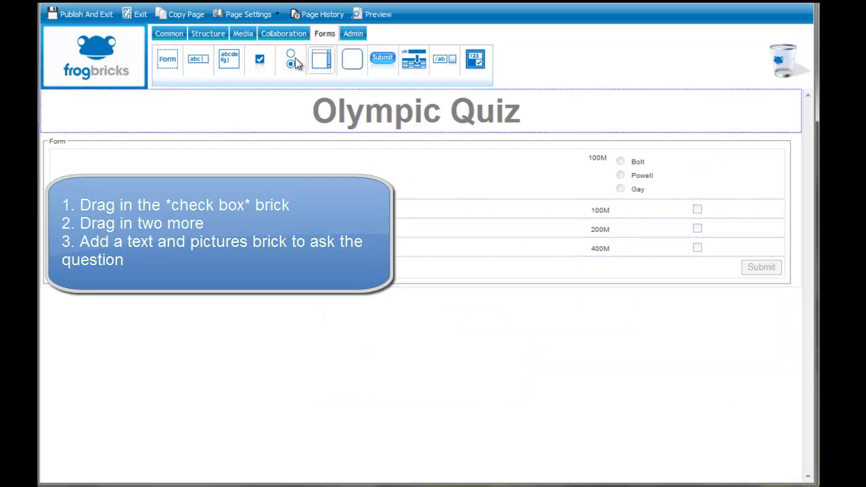
Add a Text and Pictures brick above the checkboxes with the question "Which is your favourite track race?".
{"action": "left_click", "coordinate": [169, 34]}
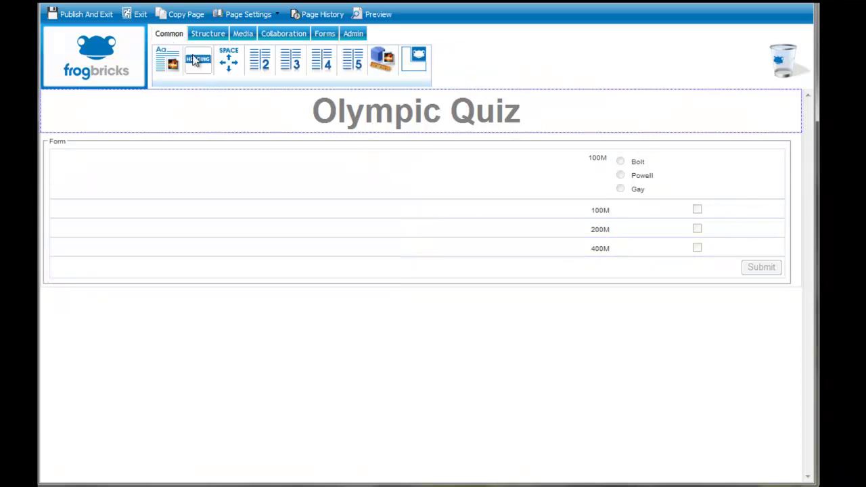
{"action": "left_click_drag", "start_coordinate": [169, 61], "coordinate": [84, 203]}
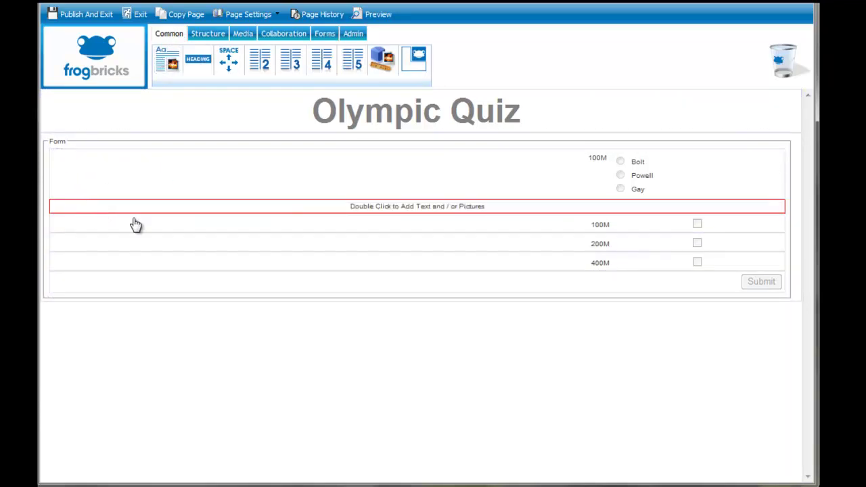
{"action": "double_click", "coordinate": [363, 209]}
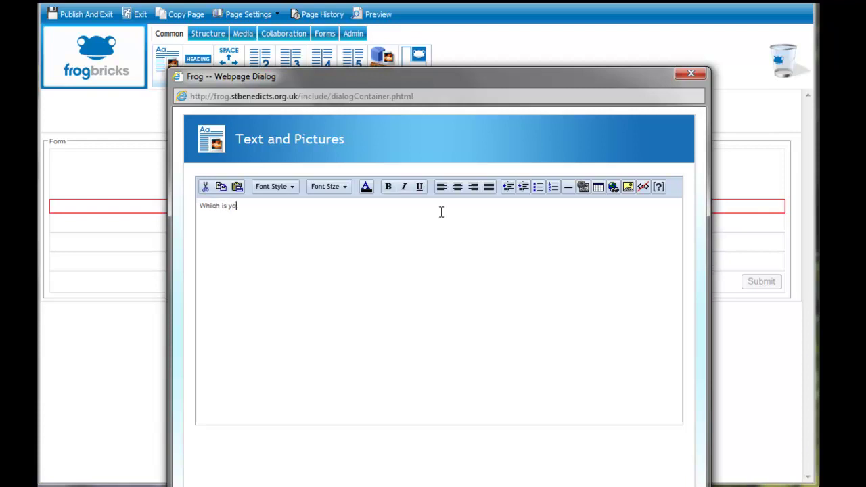
{"action": "type", "text": "Which is your favourite"}
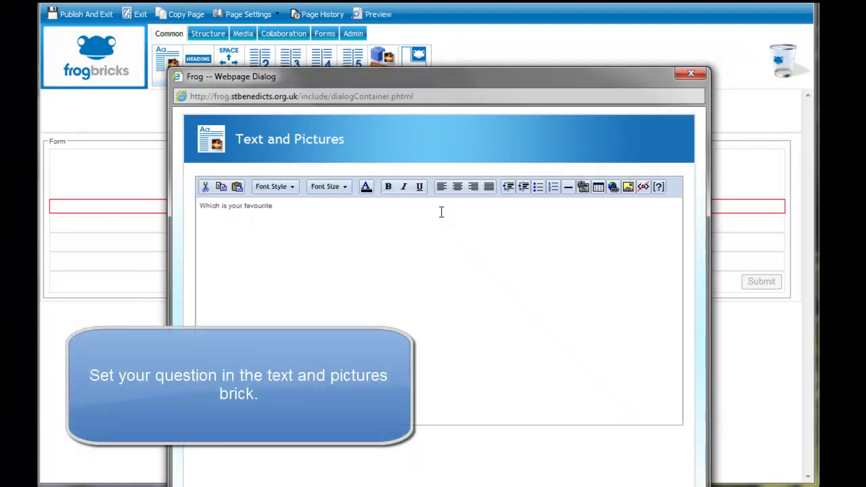
{"action": "type", "text": " track race?"}
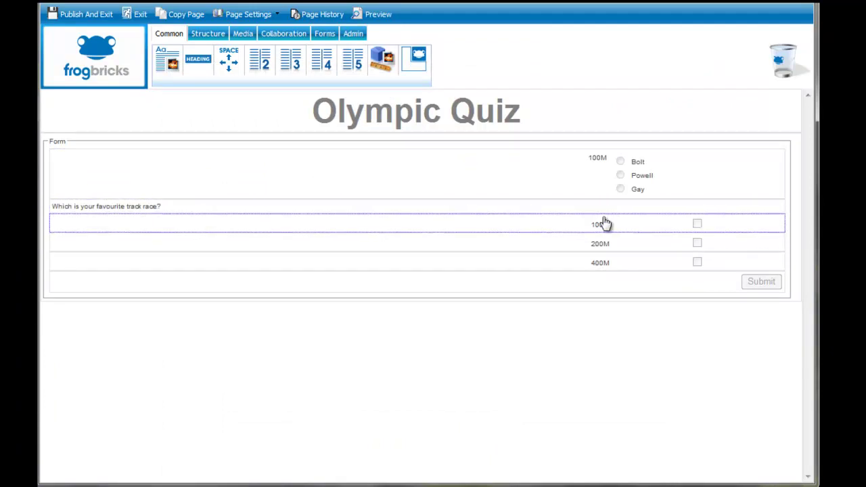
Set the Olympic Quiz form's alignment to Left and save the form settings.
{"action": "double_click", "coordinate": [109, 143]}
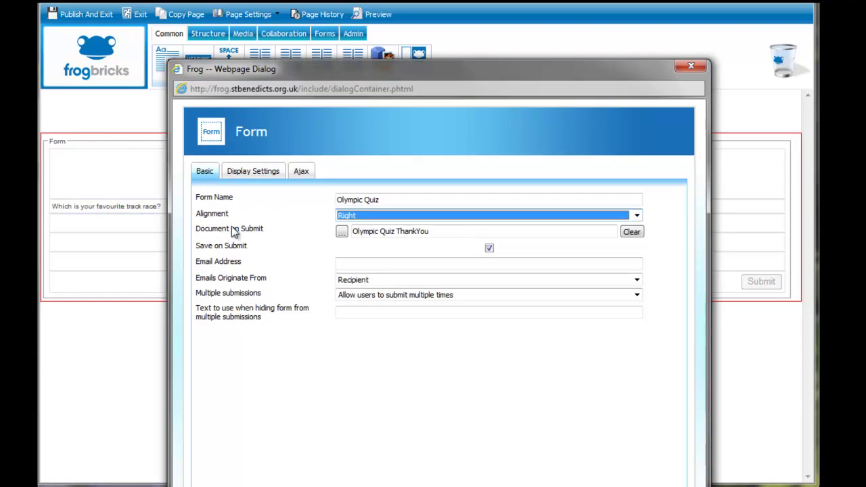
{"action": "left_click", "coordinate": [376, 215]}
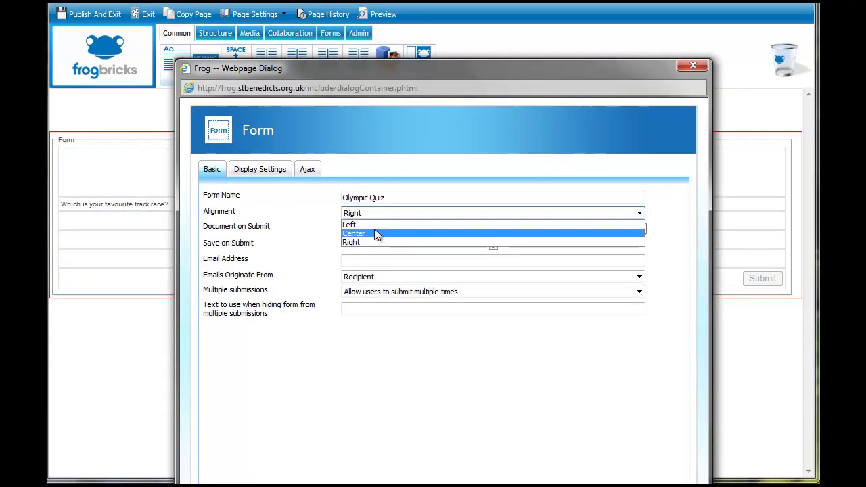
{"action": "left_click", "coordinate": [376, 234]}
{"action": "left_click", "coordinate": [375, 213]}
{"action": "left_click", "coordinate": [365, 224]}
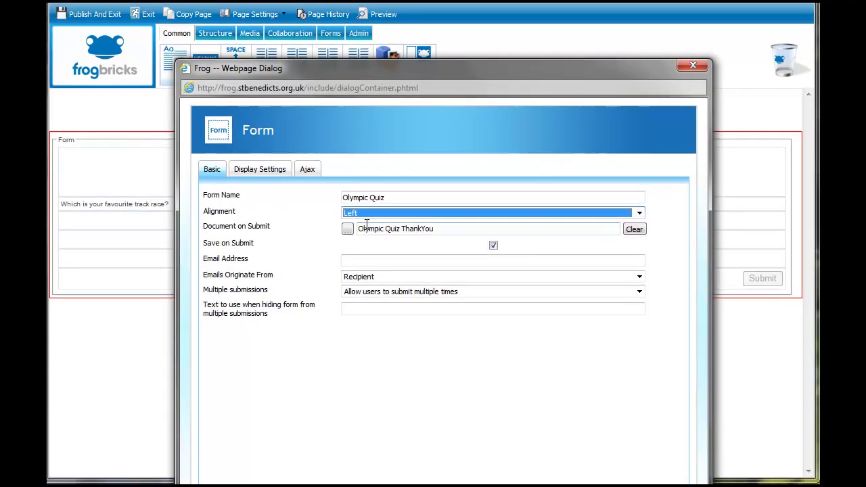
{"action": "key", "text": "Return"}
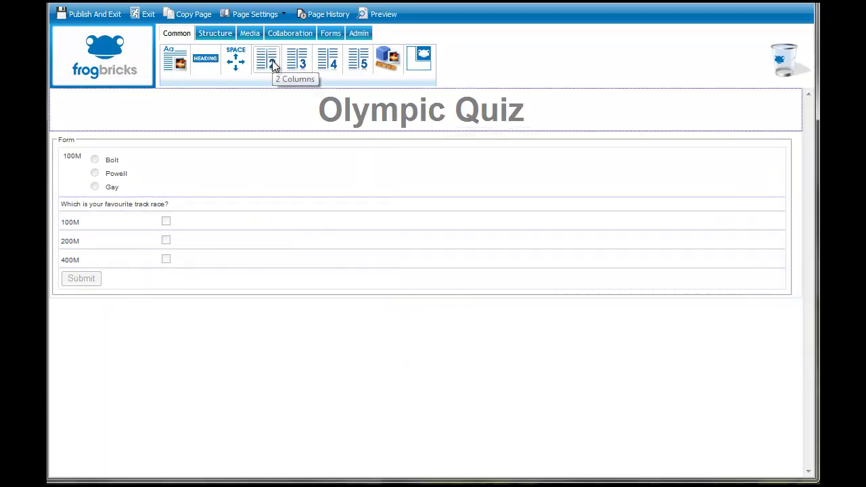
Insert a 2 Columns layout below the Olympic Quiz heading and move the form into its left column.
{"action": "left_click_drag", "start_coordinate": [273, 58], "coordinate": [268, 138]}
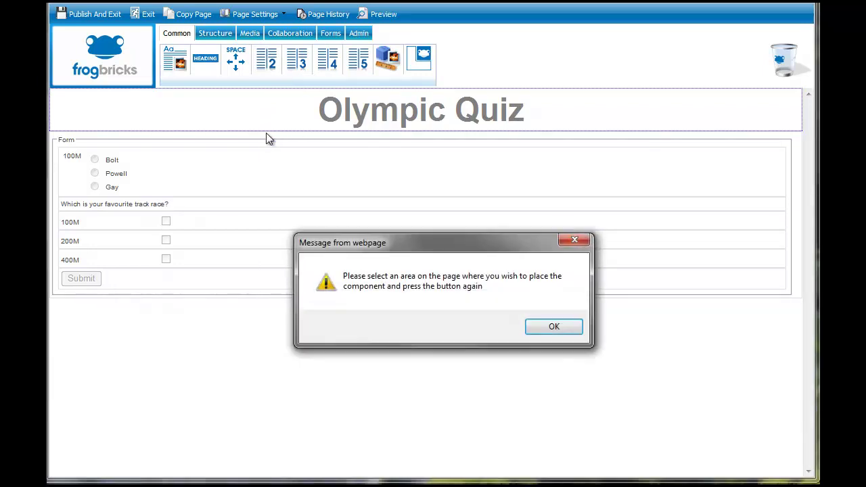
{"action": "left_click", "coordinate": [570, 329]}
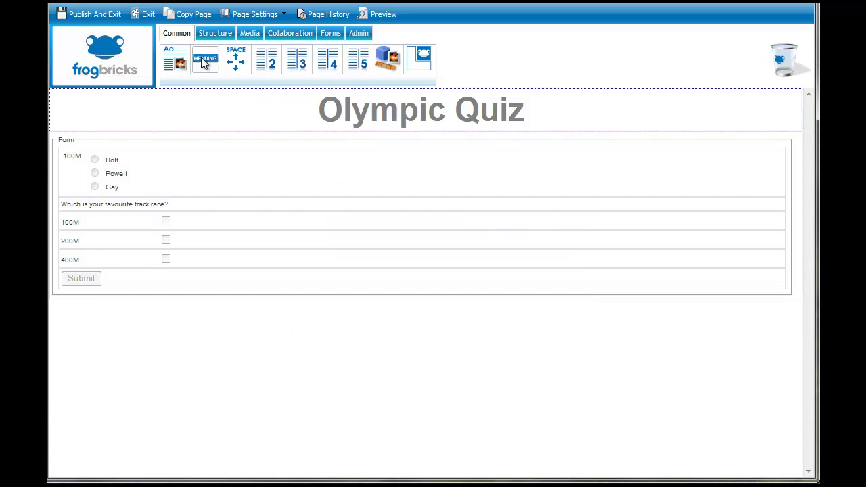
{"action": "left_click_drag", "start_coordinate": [267, 59], "coordinate": [258, 130]}
{"action": "left_click_drag", "start_coordinate": [142, 171], "coordinate": [138, 150]}
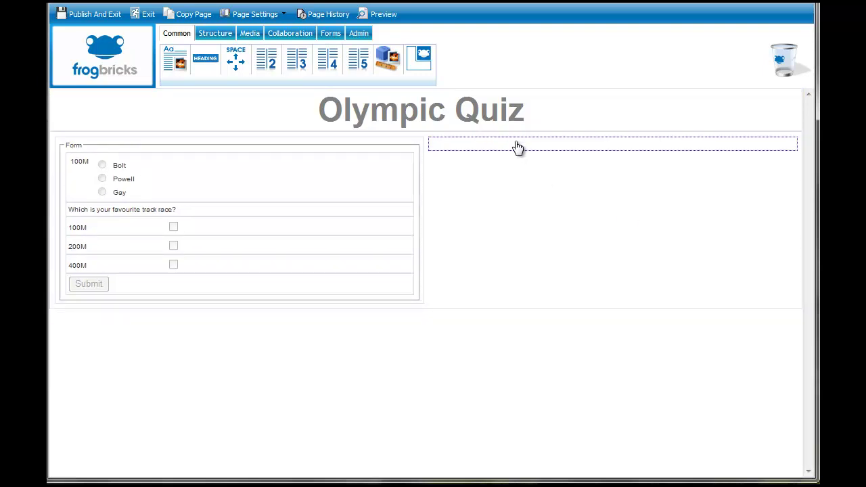
Reword the checkbox question as "Which track races do you like?" and format it in bold at font size 3.
{"action": "double_click", "coordinate": [159, 214]}
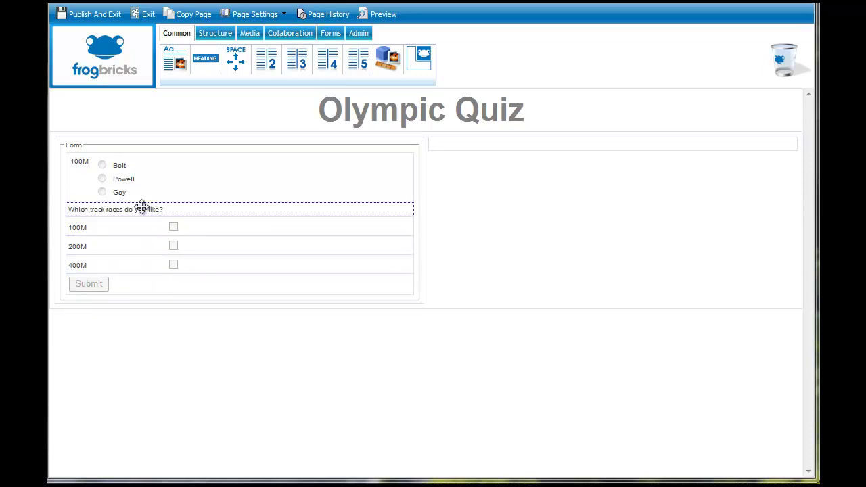
{"action": "double_click", "coordinate": [143, 211]}
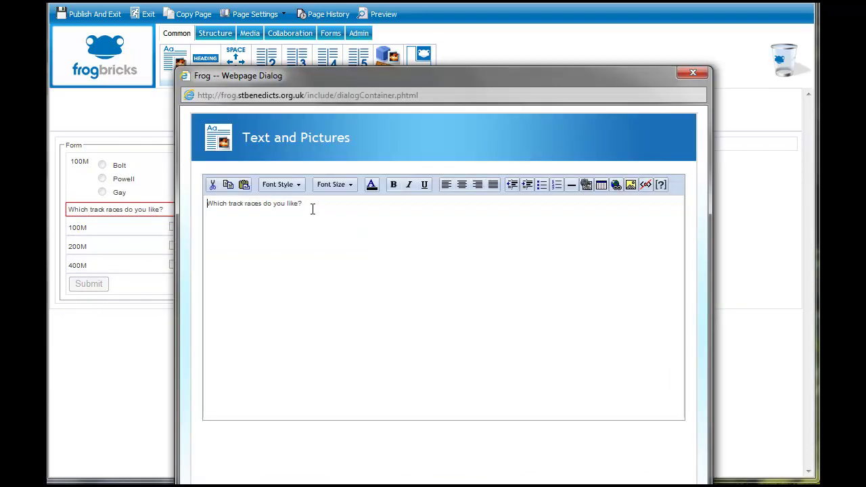
{"action": "left_click_drag", "start_coordinate": [312, 209], "coordinate": [217, 209]}
{"action": "left_click", "coordinate": [331, 184]}
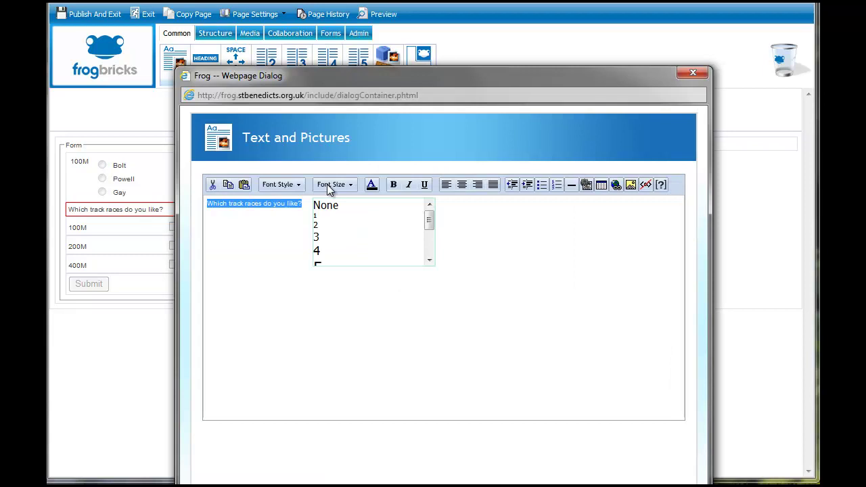
{"action": "left_click", "coordinate": [321, 240]}
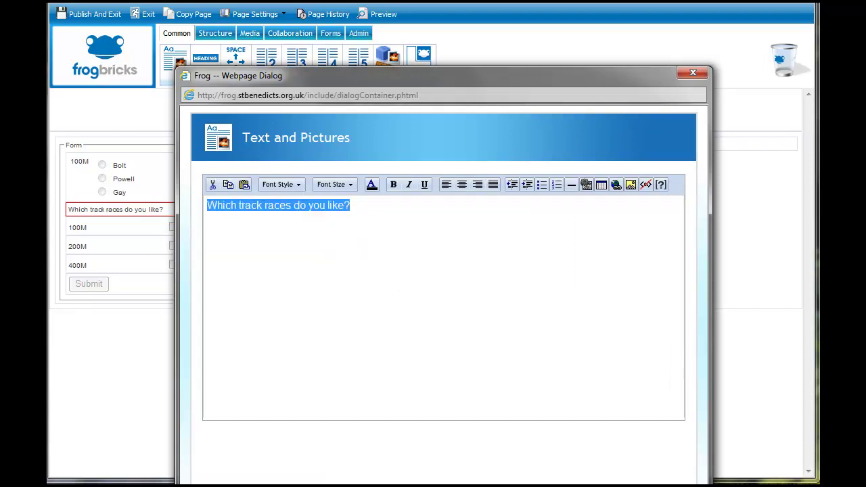
{"action": "left_click", "coordinate": [394, 184]}
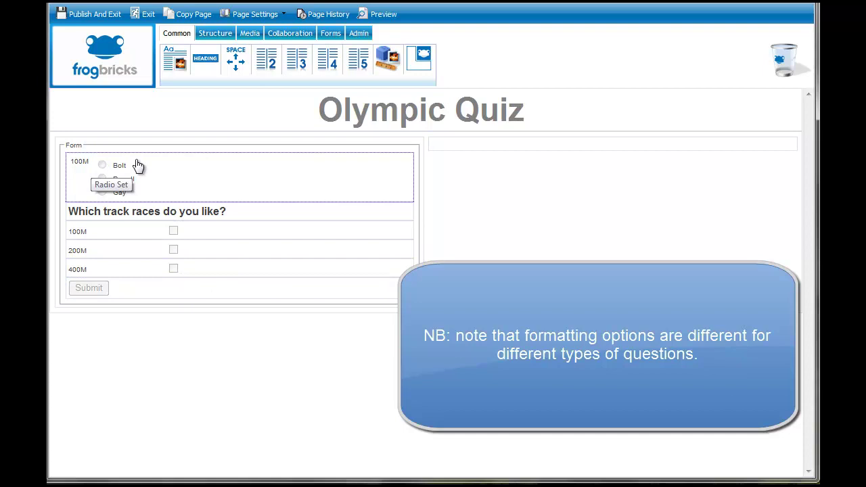
Change the 100M radio set's label to "Who won the 100M?" and save it.
{"action": "double_click", "coordinate": [78, 169]}
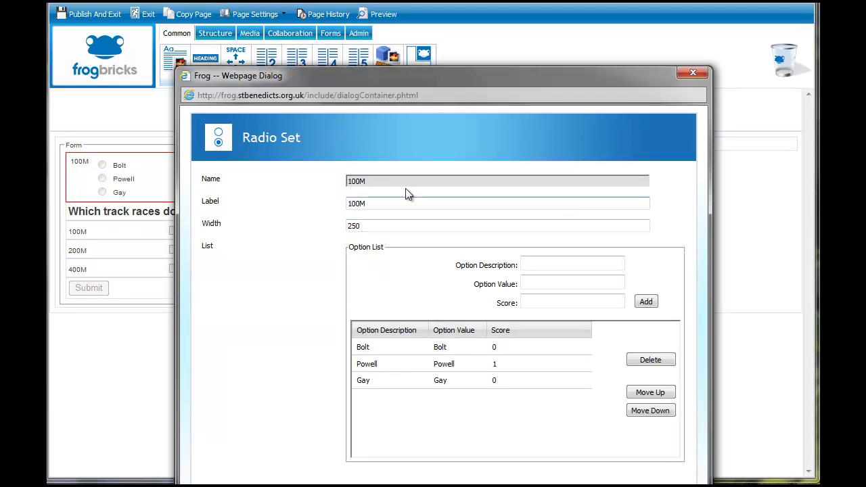
{"action": "left_click", "coordinate": [352, 203]}
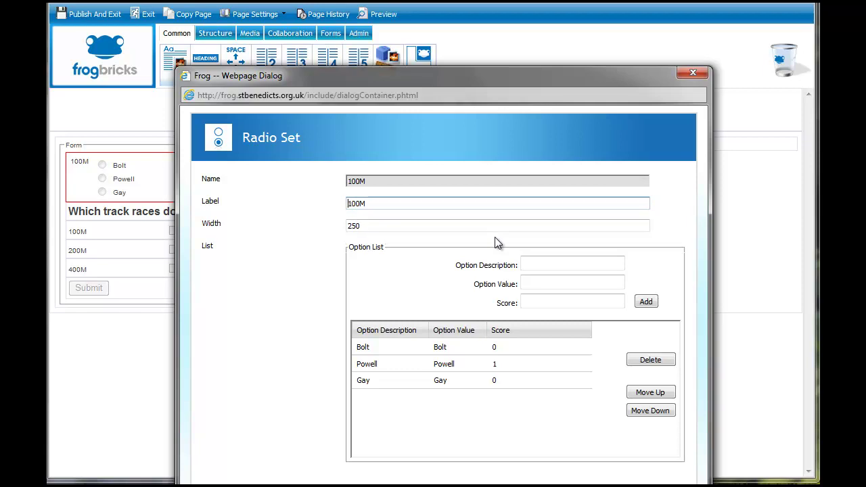
{"action": "type", "text": "Who won the"}
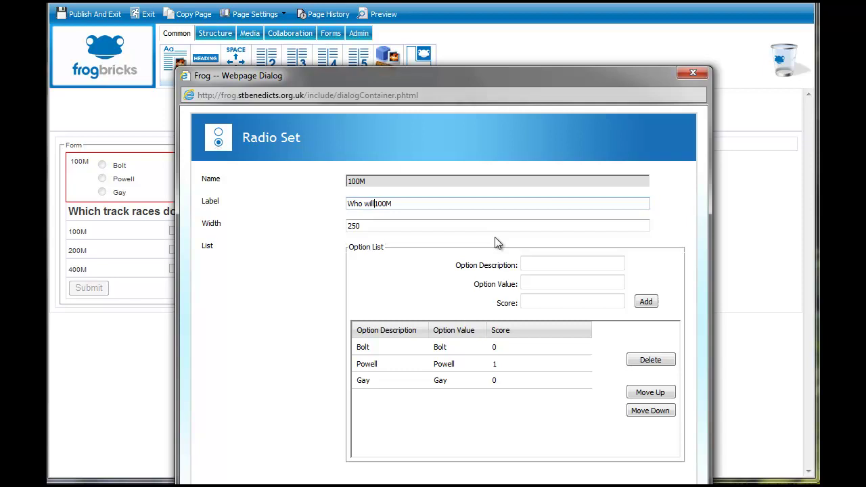
{"action": "key", "text": "End"}
{"action": "type", "text": "?"}
{"action": "key", "text": "Return"}
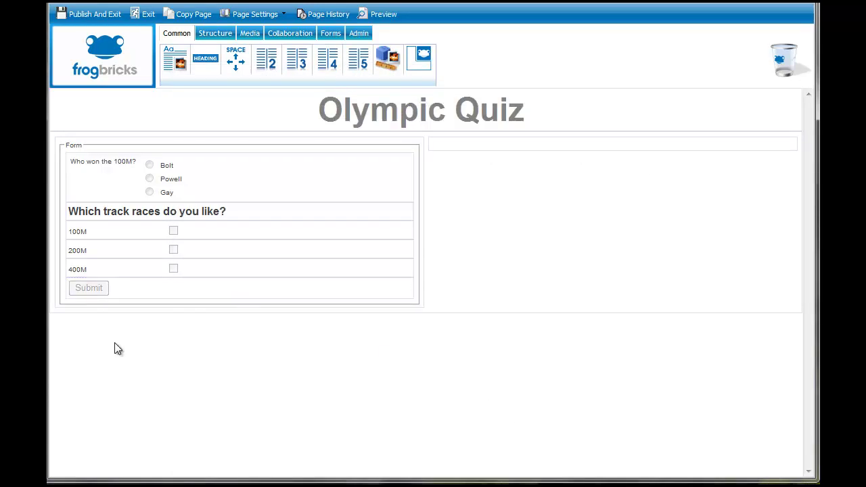
{"action": "left_click", "coordinate": [325, 35]}
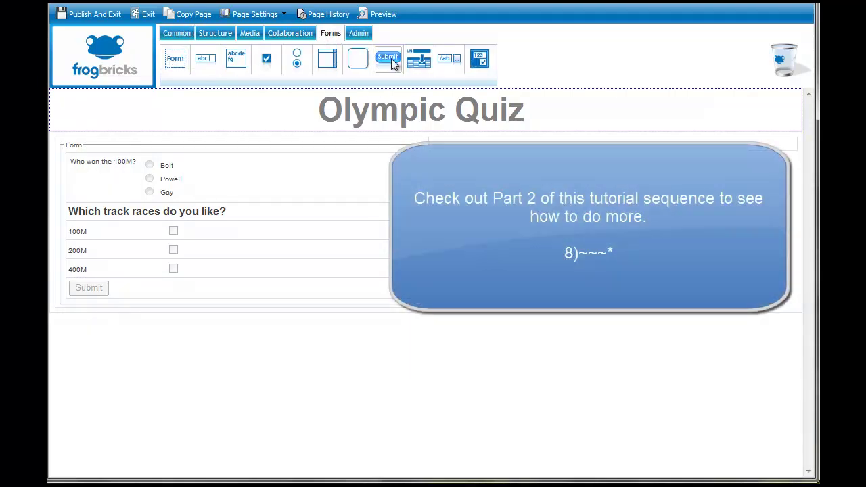